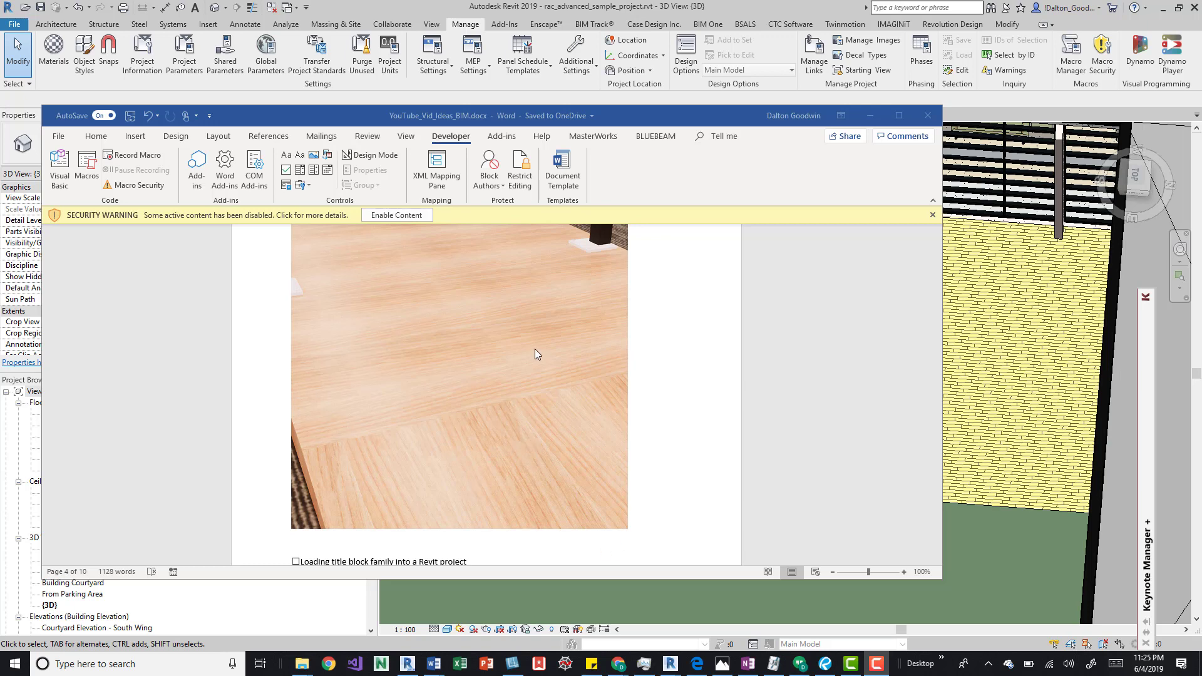
Minimize the Word document and examine the timber floor's surface pattern in the Revit 3D view
left_click(870, 115)
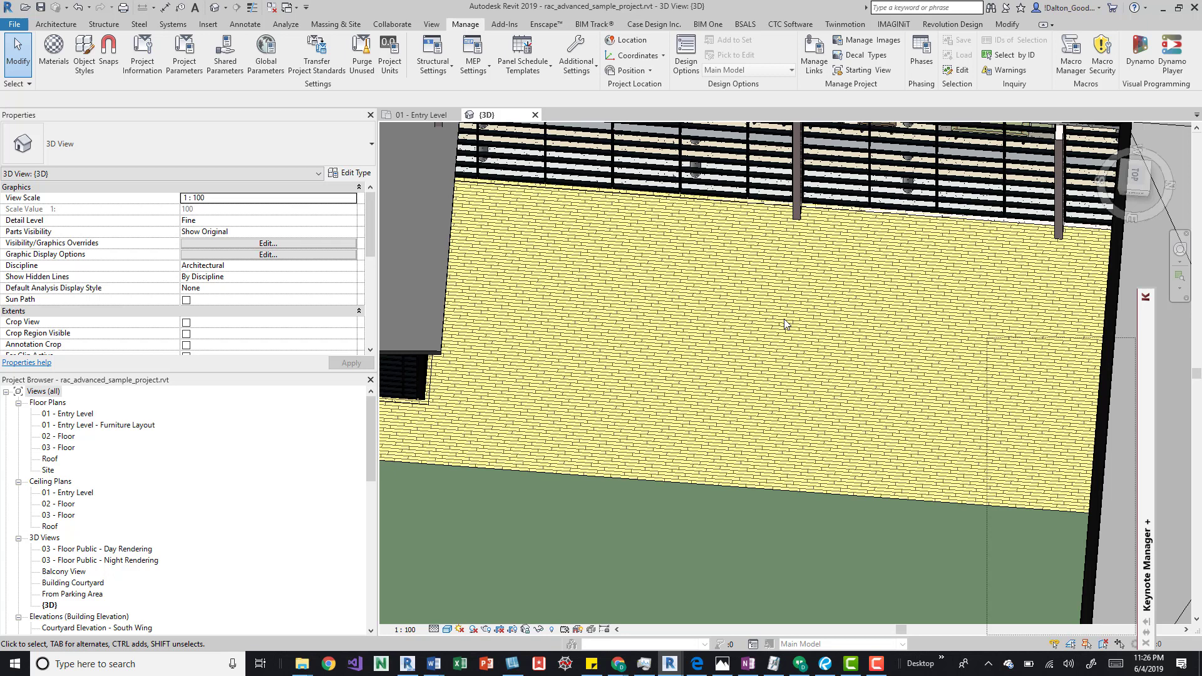
scroll(801, 394, "up", 3)
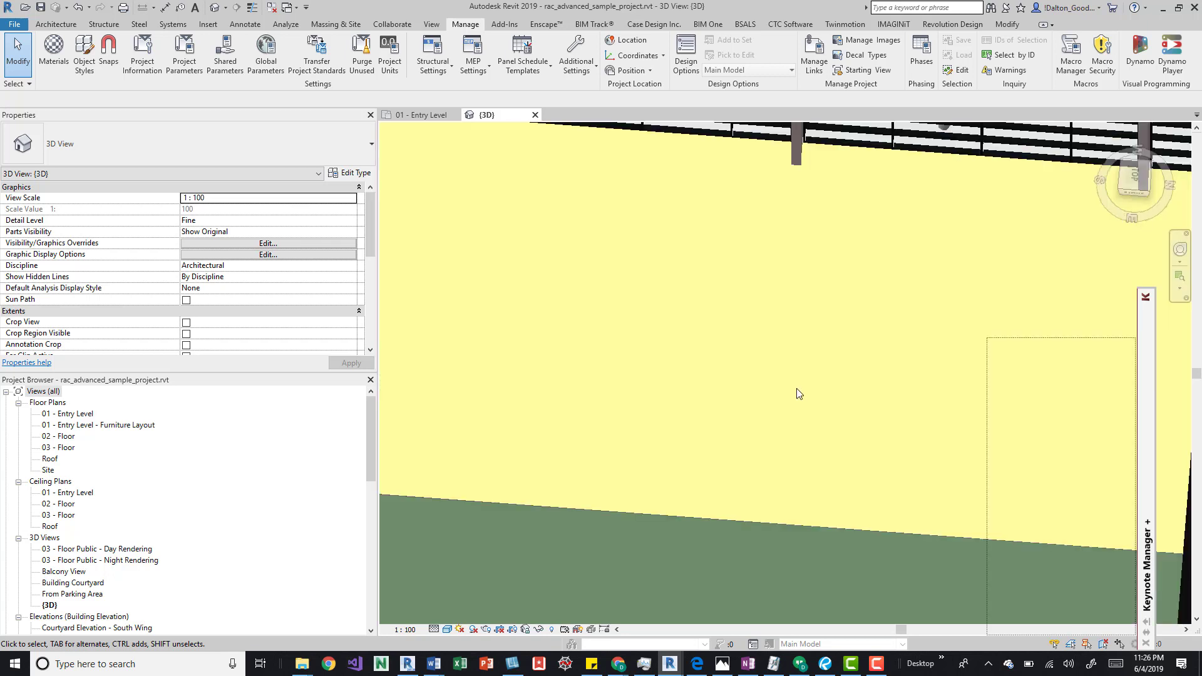
scroll(772, 391, "down", 2)
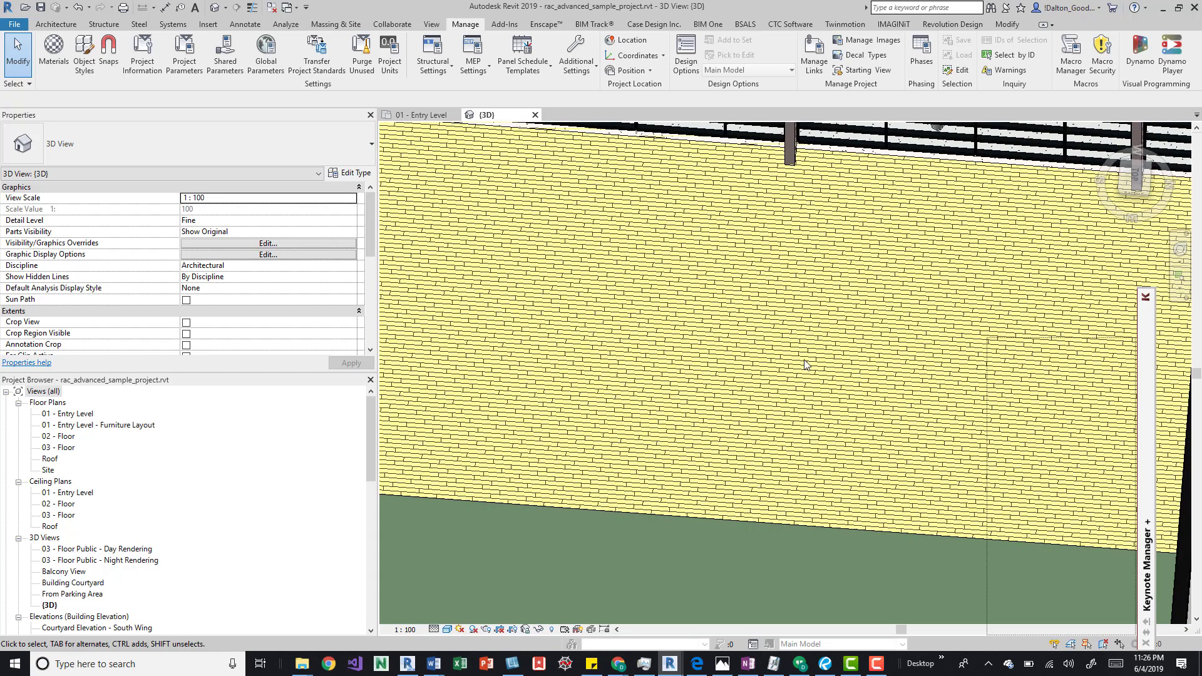
scroll(795, 392, "down", 3)
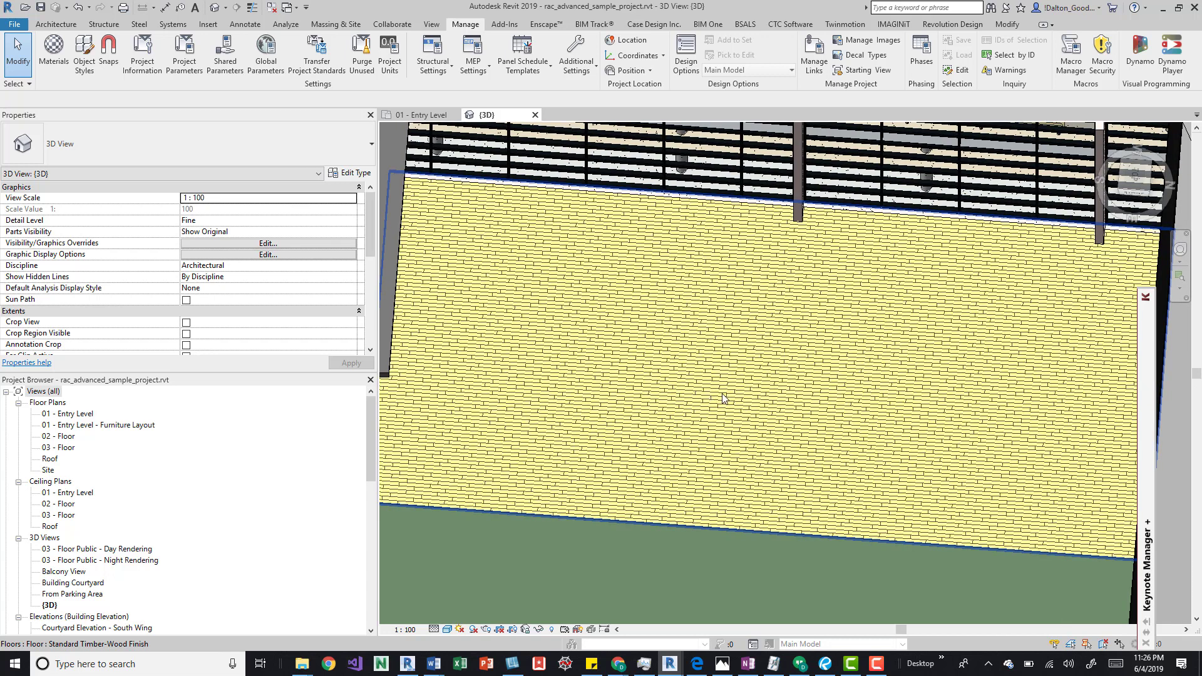
middle_click_drag(707, 404, 749, 421)
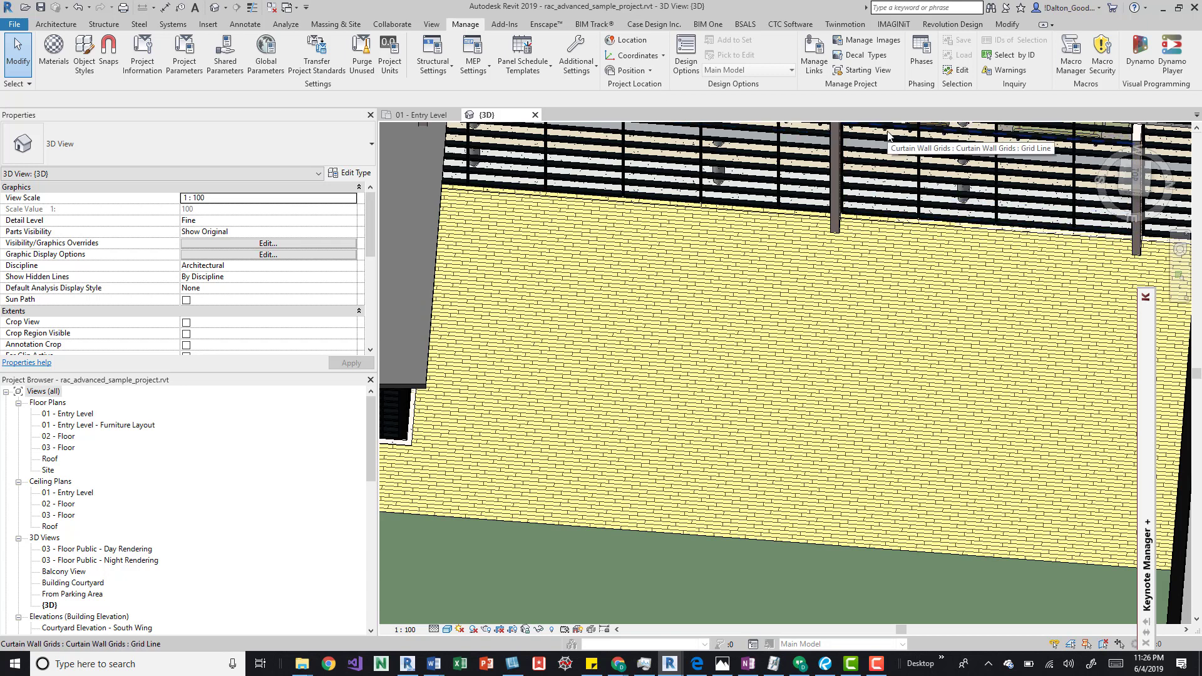
scroll(733, 407, "up", 2)
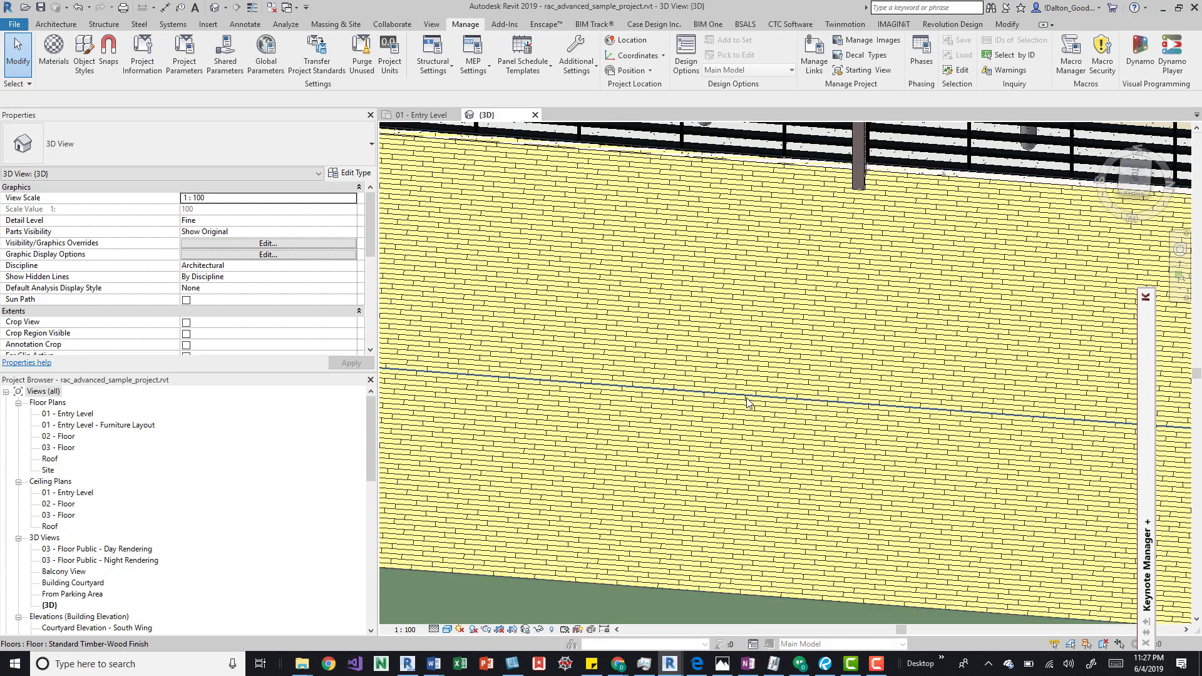
scroll(747, 401, "up", 4)
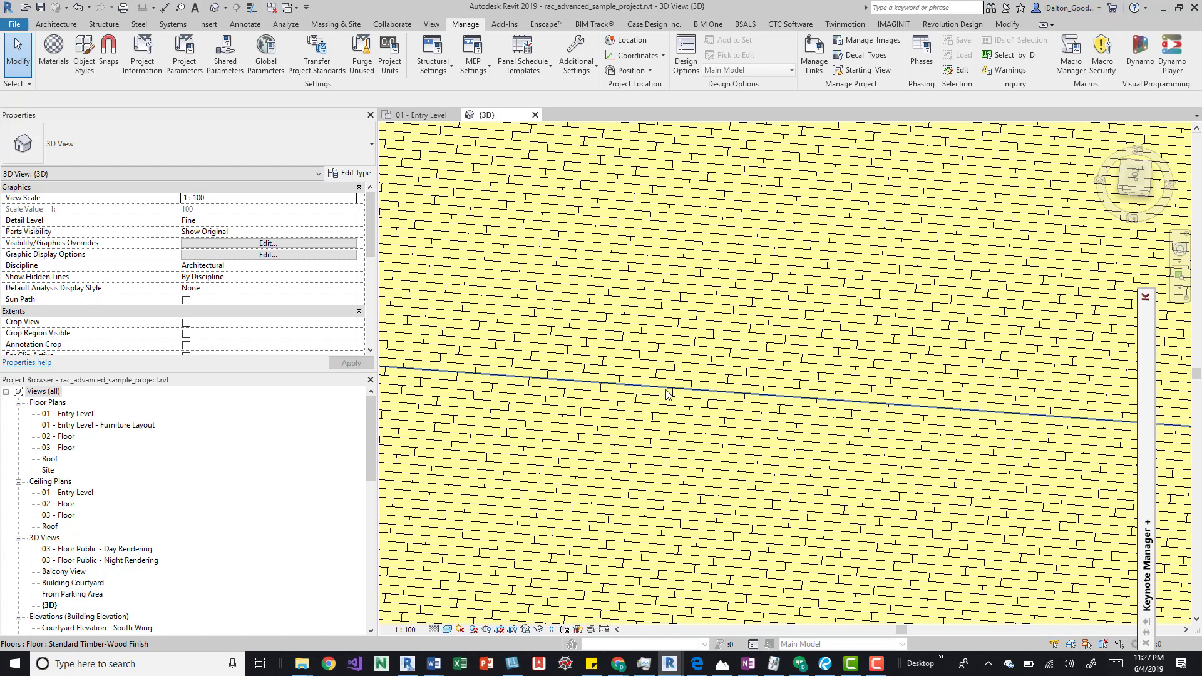
Rotate the timber floor's surface pattern by 90 degrees around a point on one of its pattern lines
left_click(698, 386)
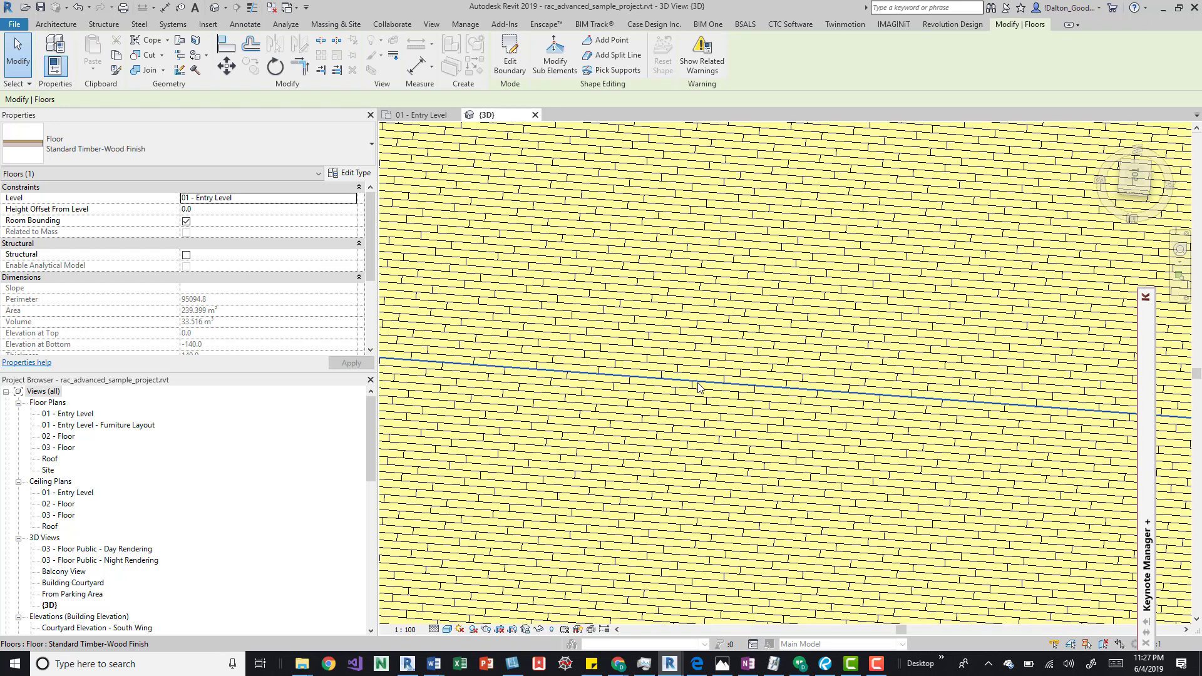
scroll(697, 383, "down", 1)
key("r")
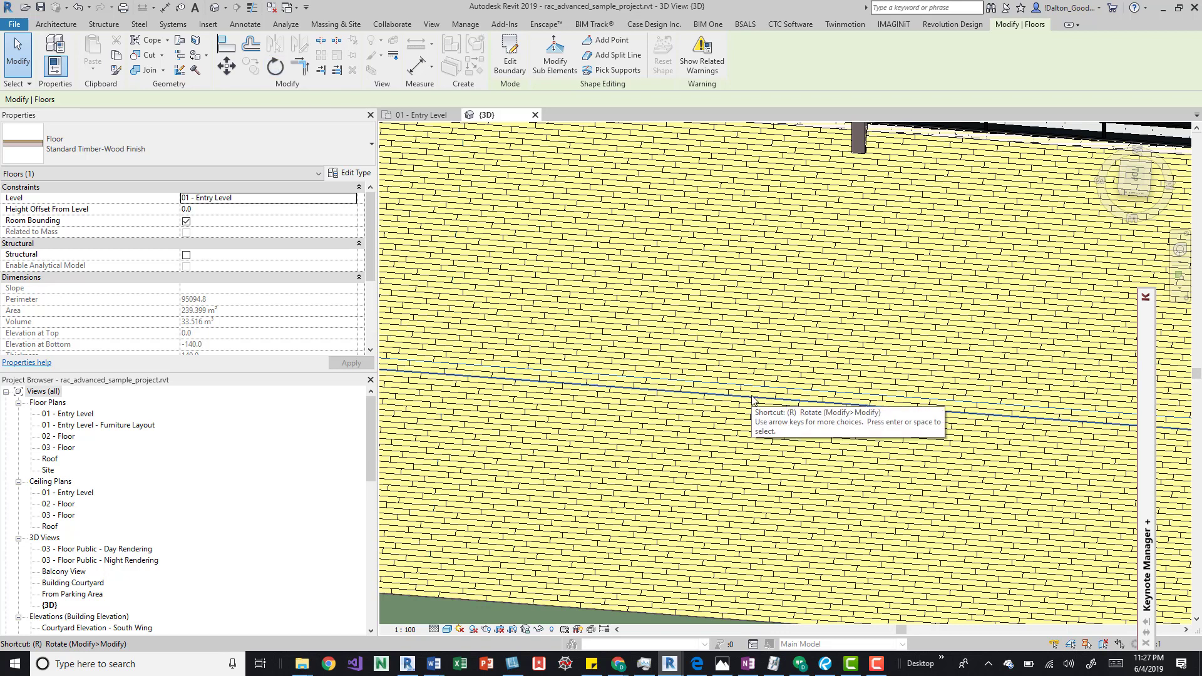
key("Return")
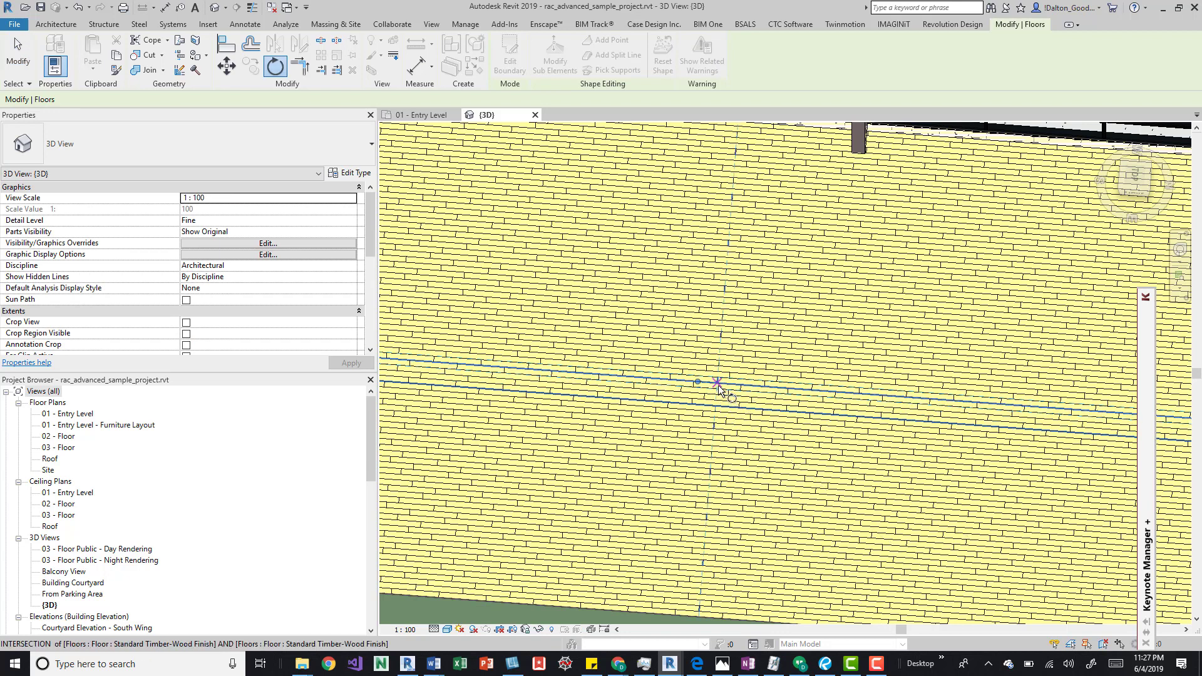
left_click(772, 388)
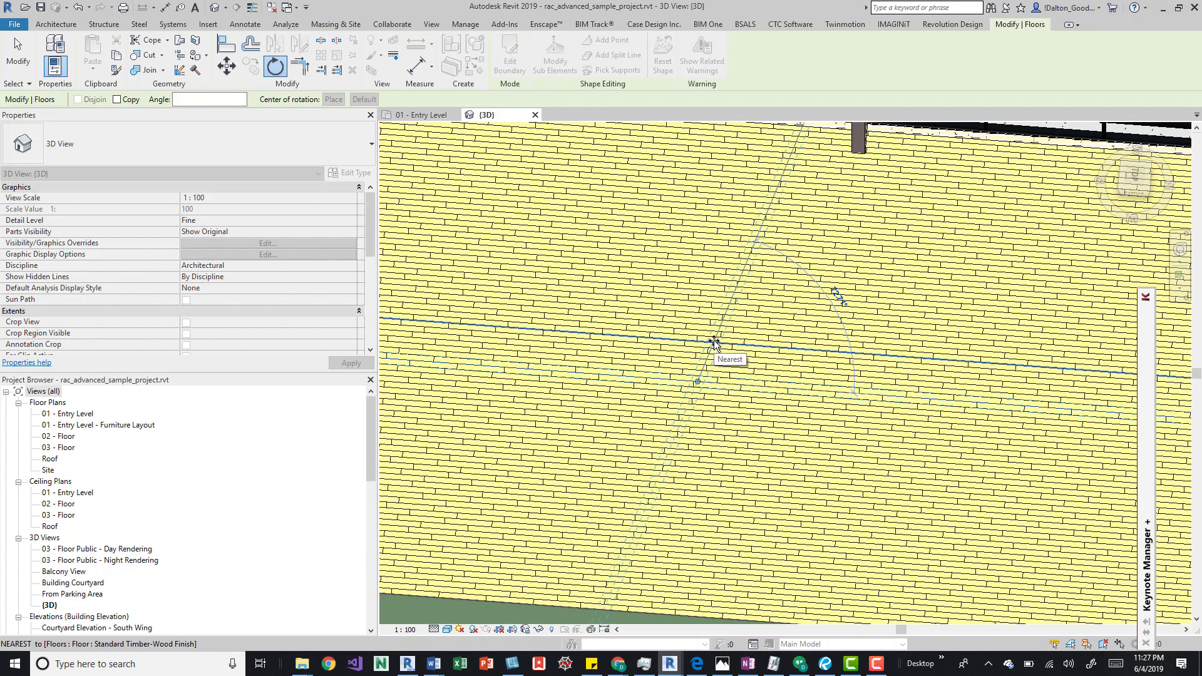
type("90")
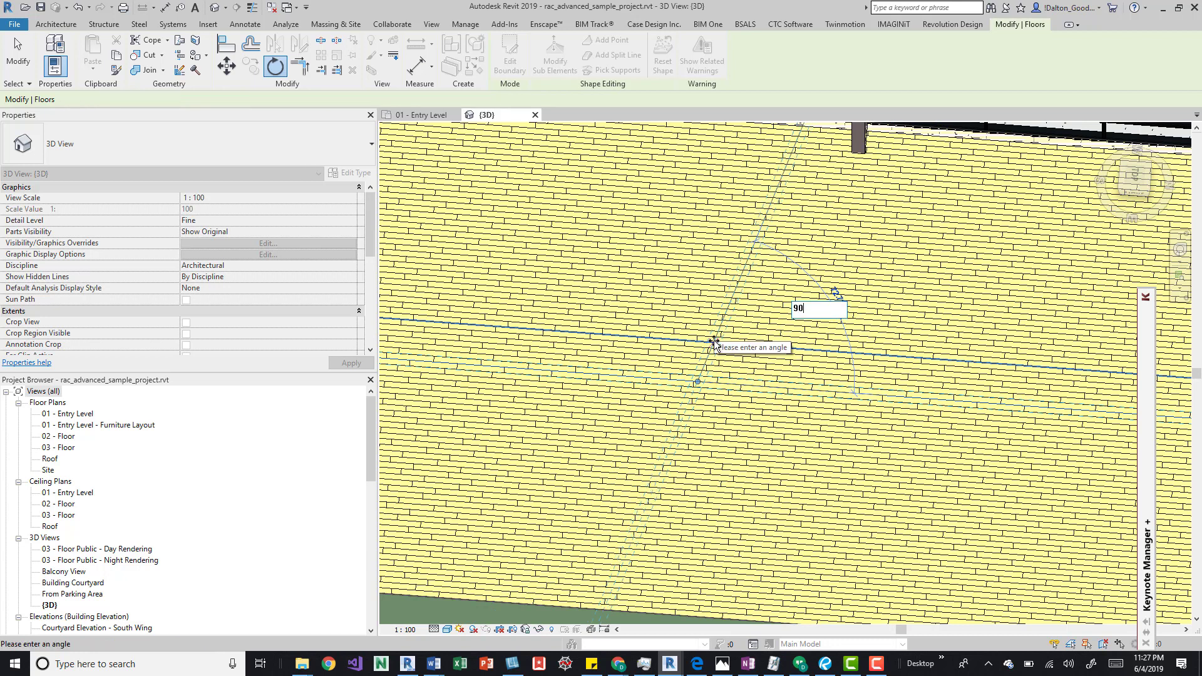
key("Return")
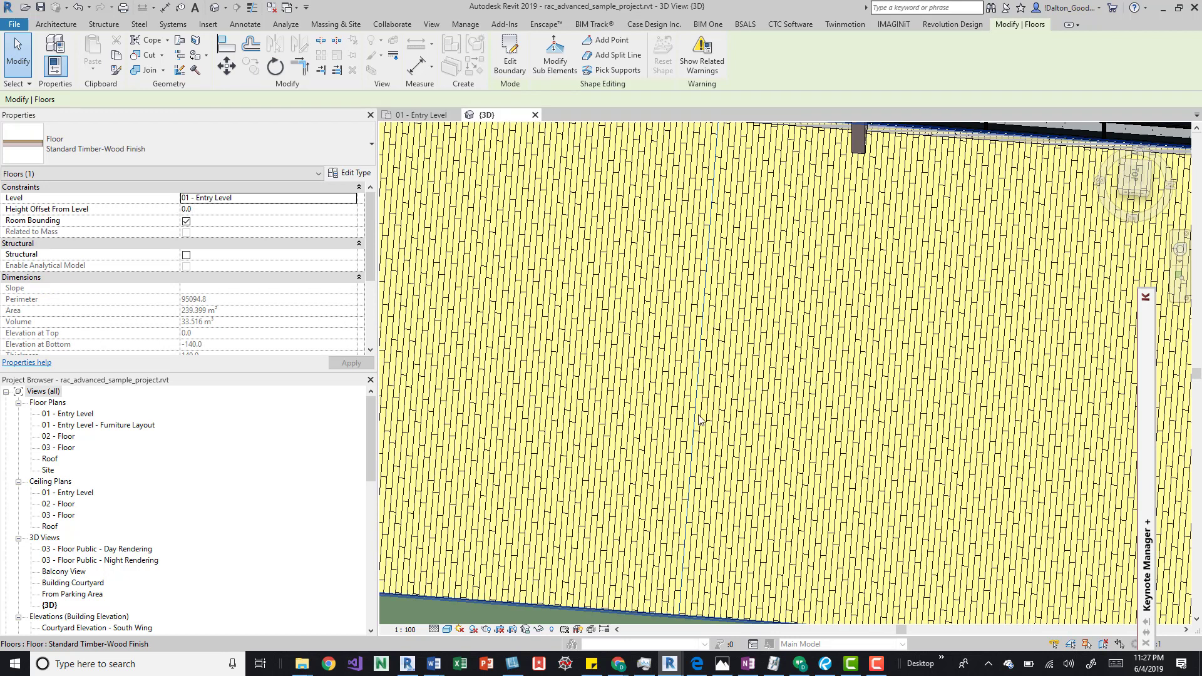
Preview the rotated floor in the Realistic visual style, return the view to Shaded and undo the pattern rotation
left_click(447, 630)
left_click(466, 603)
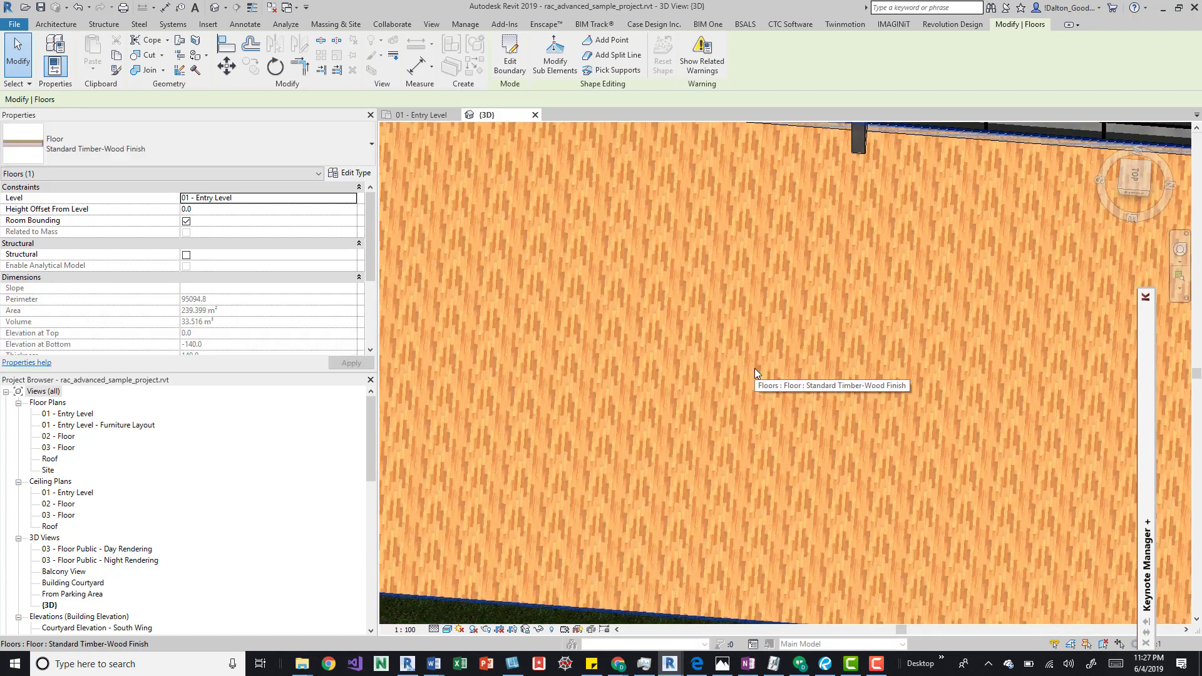
key("s")
key("d")
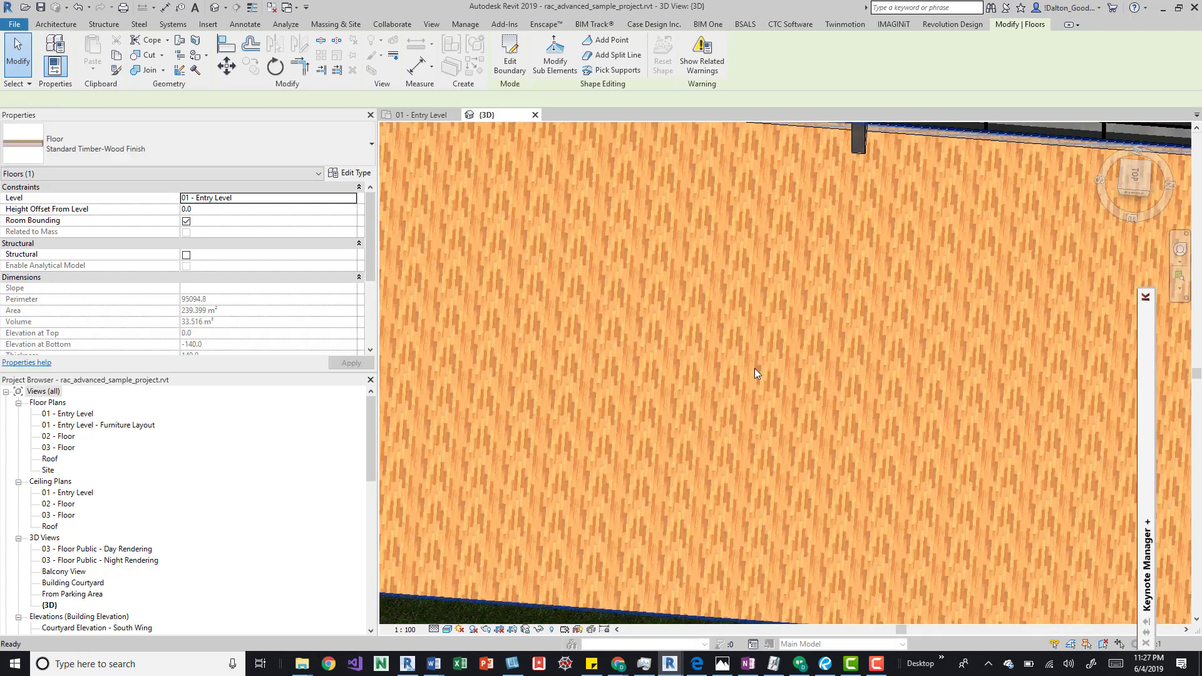
key("Escape")
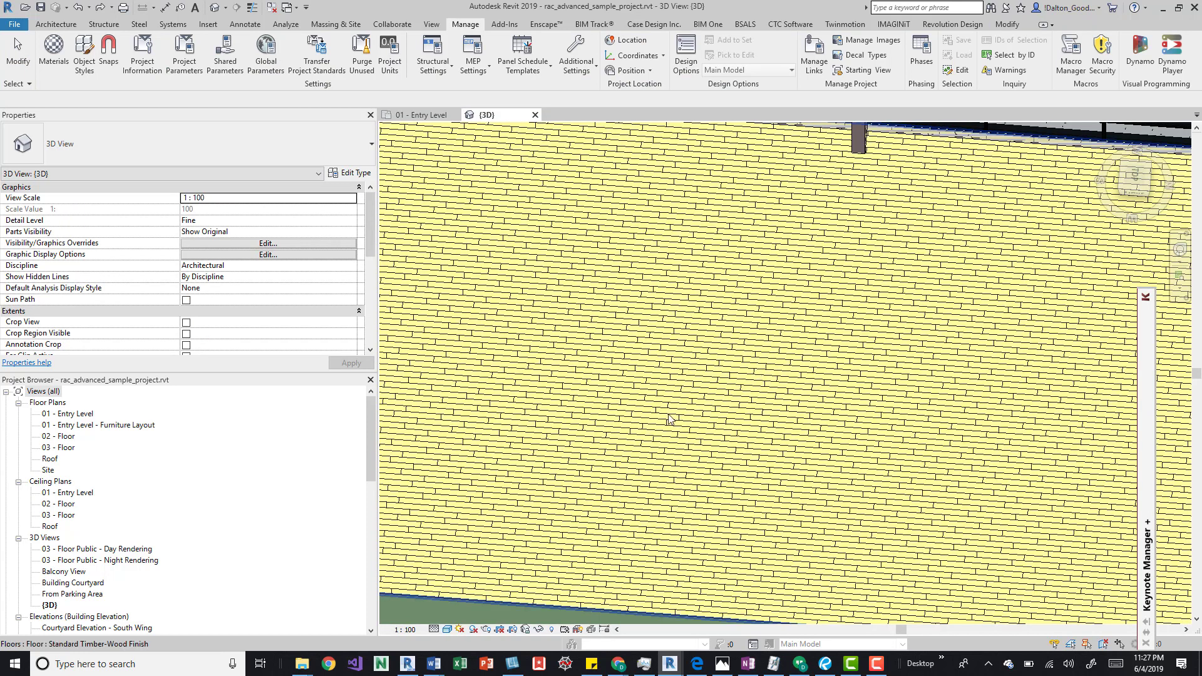
Set the 3D view's visual style to Realistic and inspect the wood texture on the timber floor
left_click(446, 630)
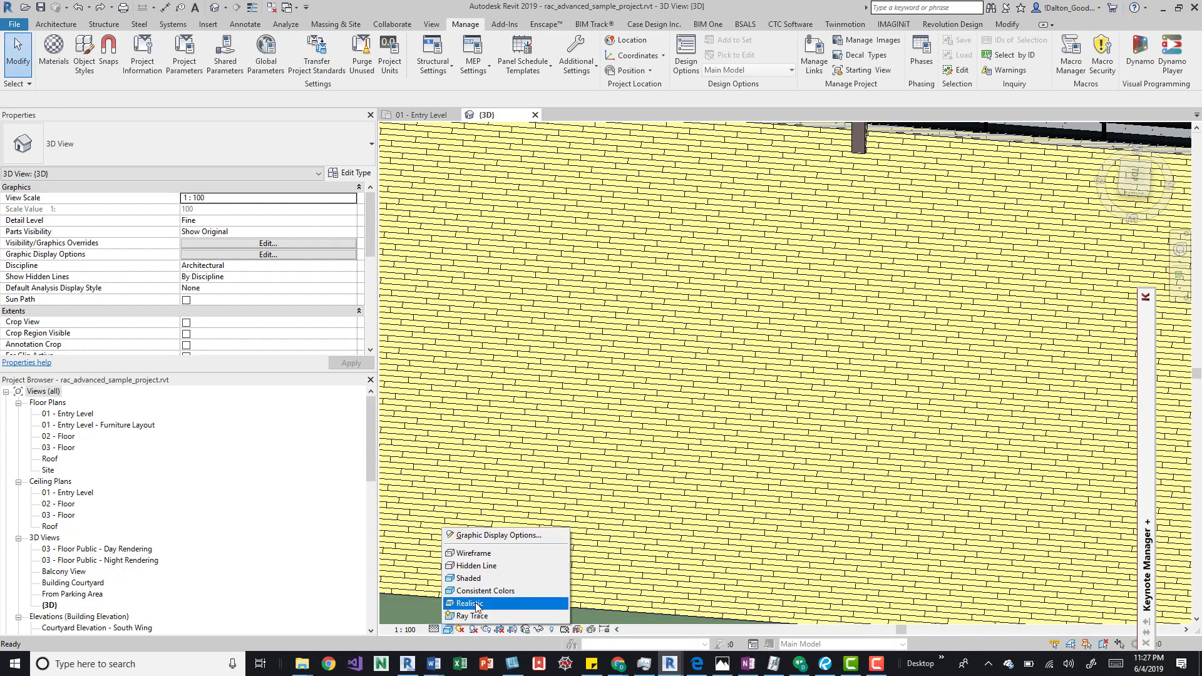
left_click(528, 604)
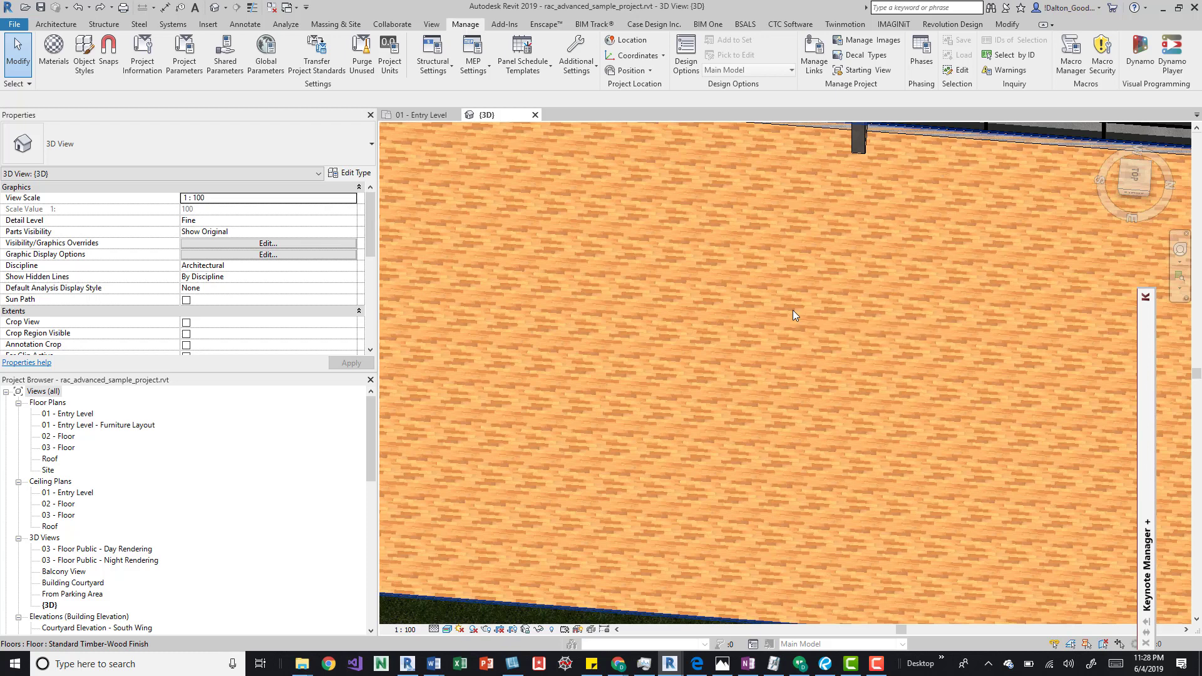
scroll(742, 316, "down", 5)
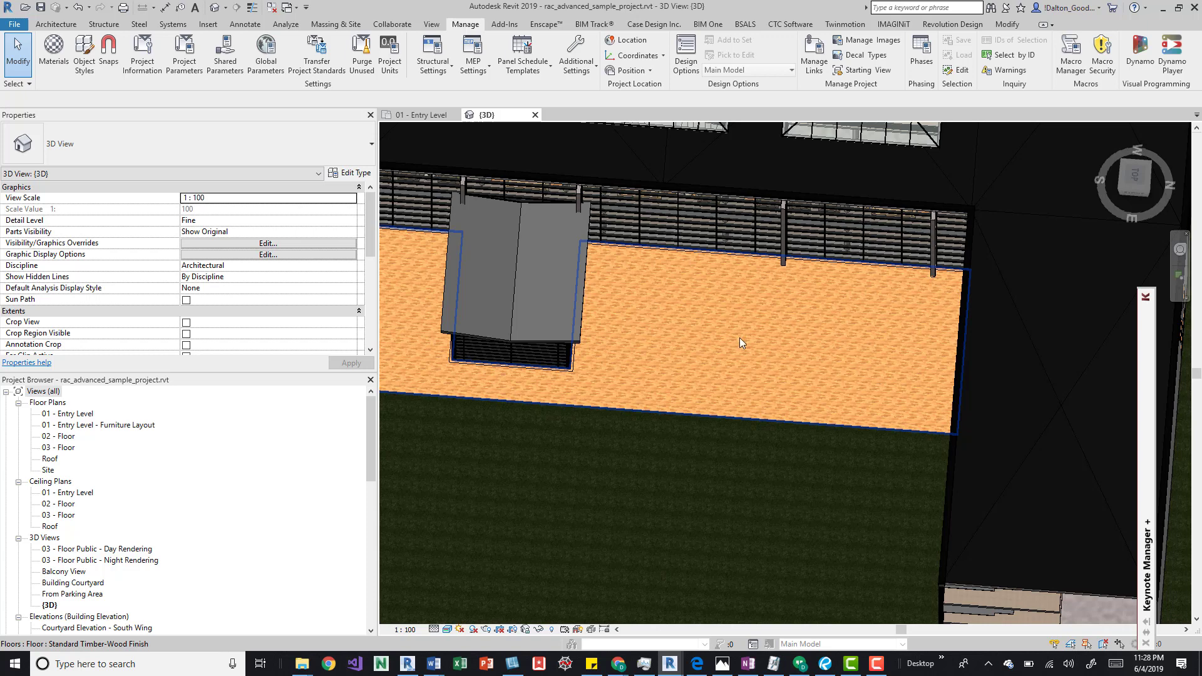
scroll(739, 337, "up", 5)
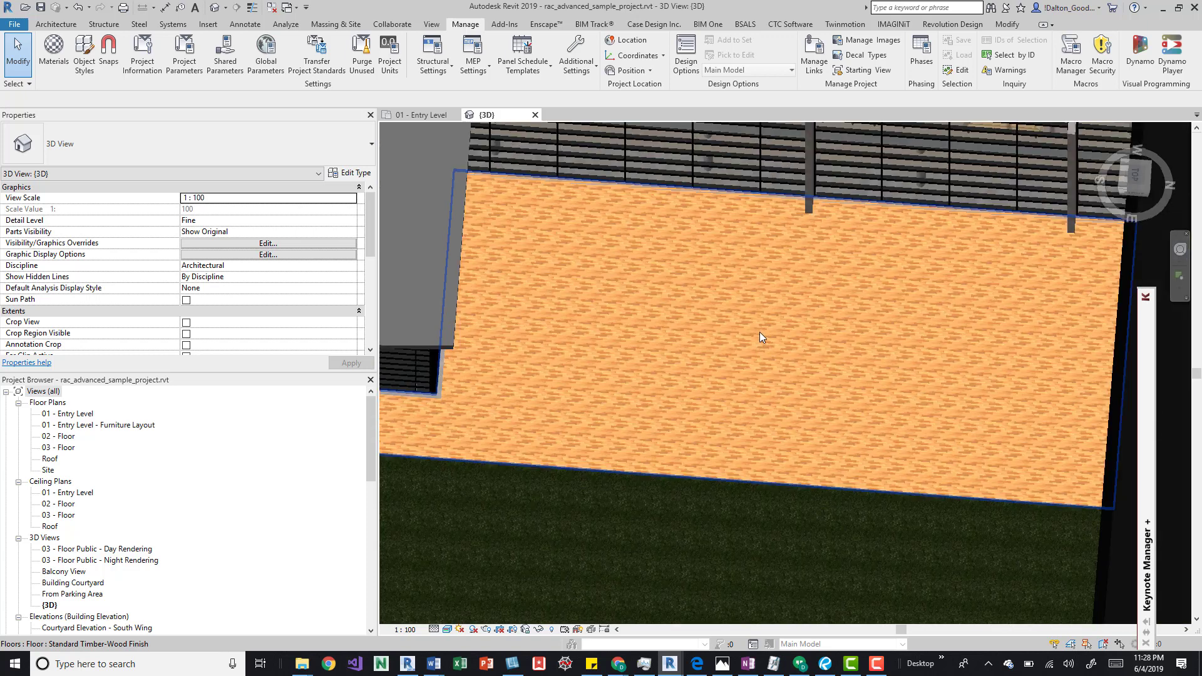
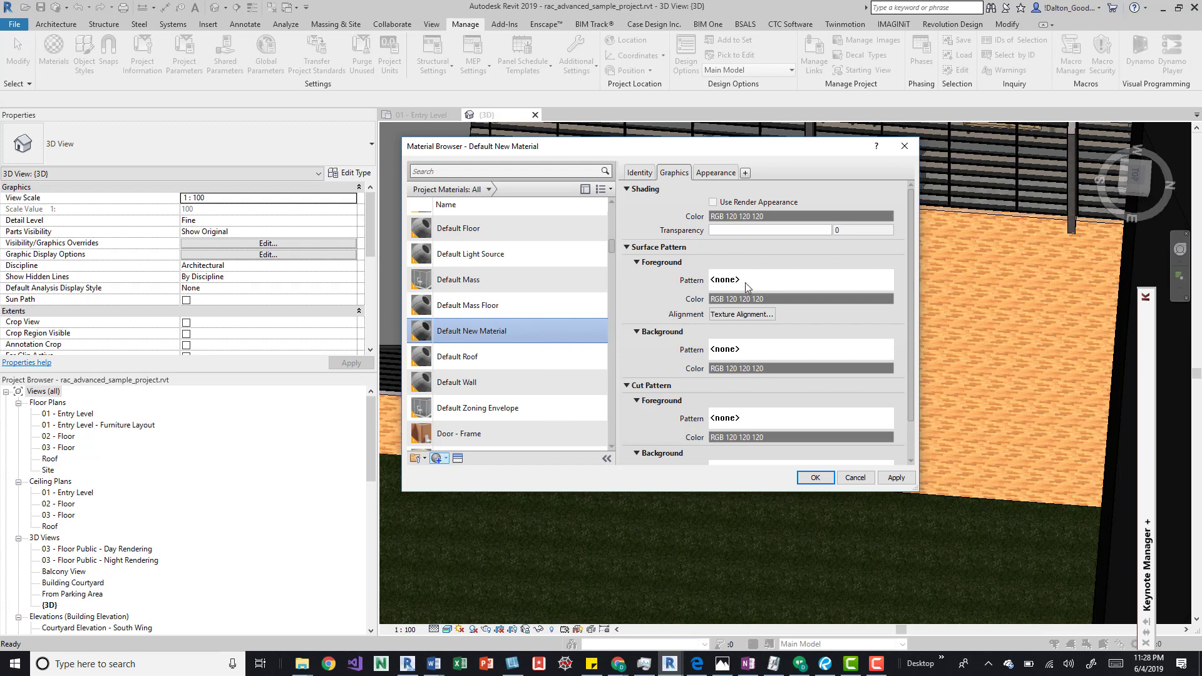
Start choosing an appearance image for Default New Material and switch to Chrome's wood paneling material image results
left_click(713, 174)
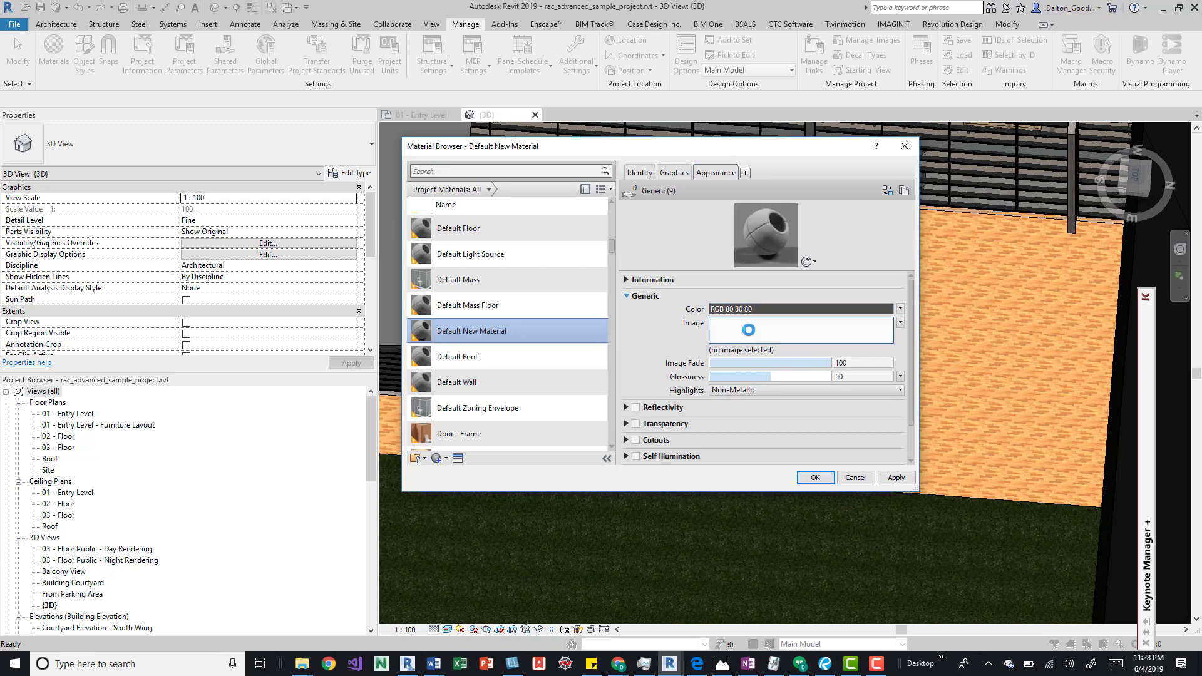
left_click(750, 332)
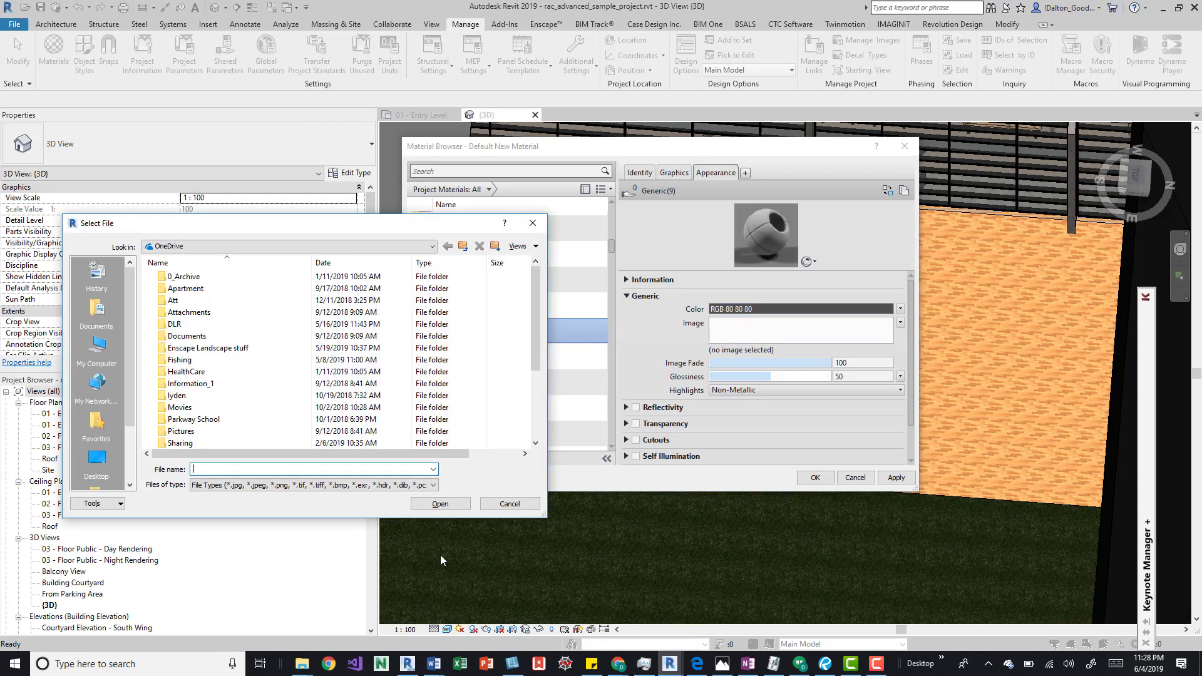
left_click(619, 662)
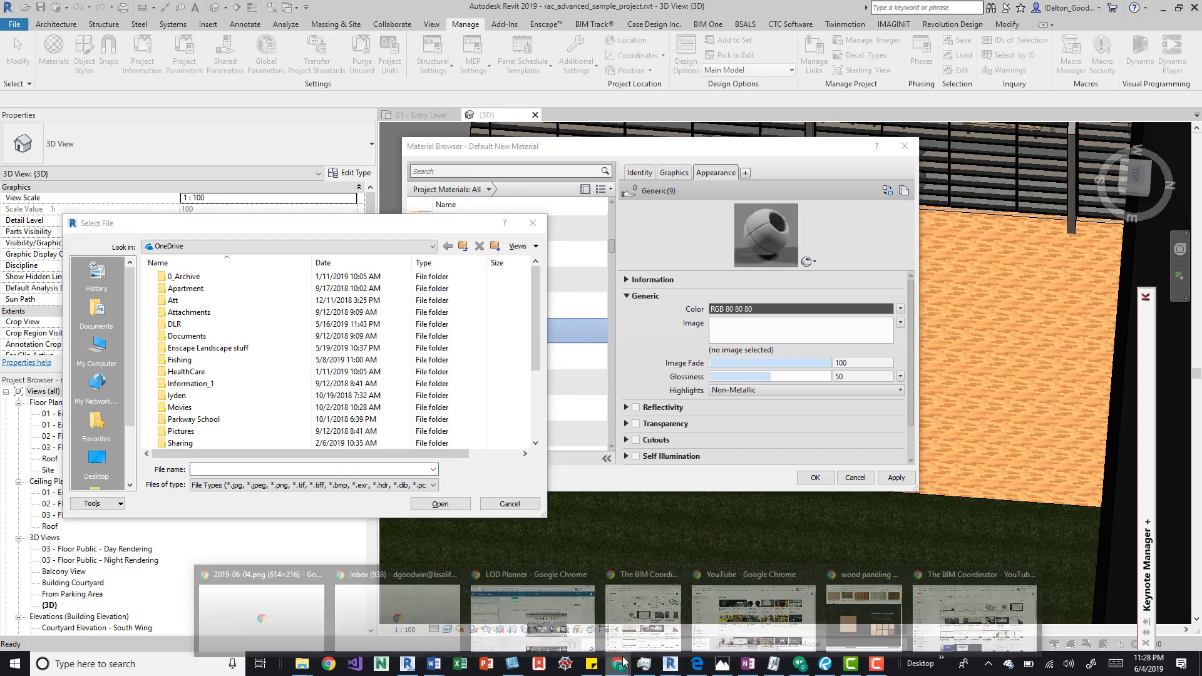
left_click(864, 614)
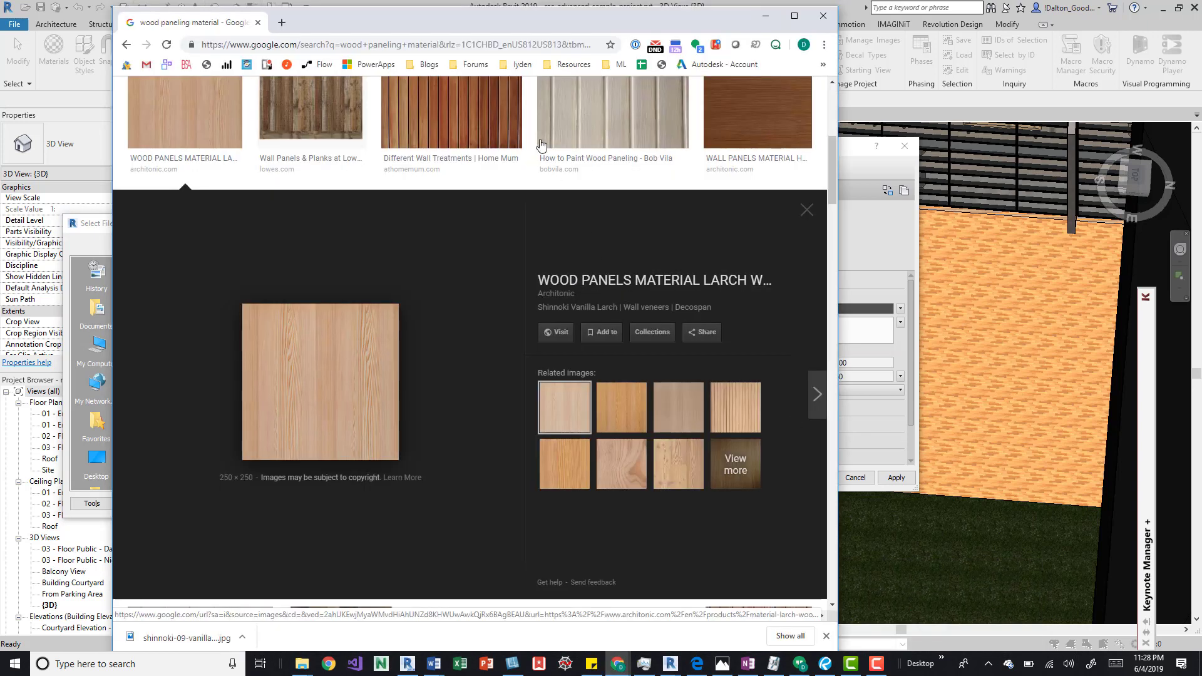
scroll(542, 150, "up", 4)
scroll(563, 225, "down", 3)
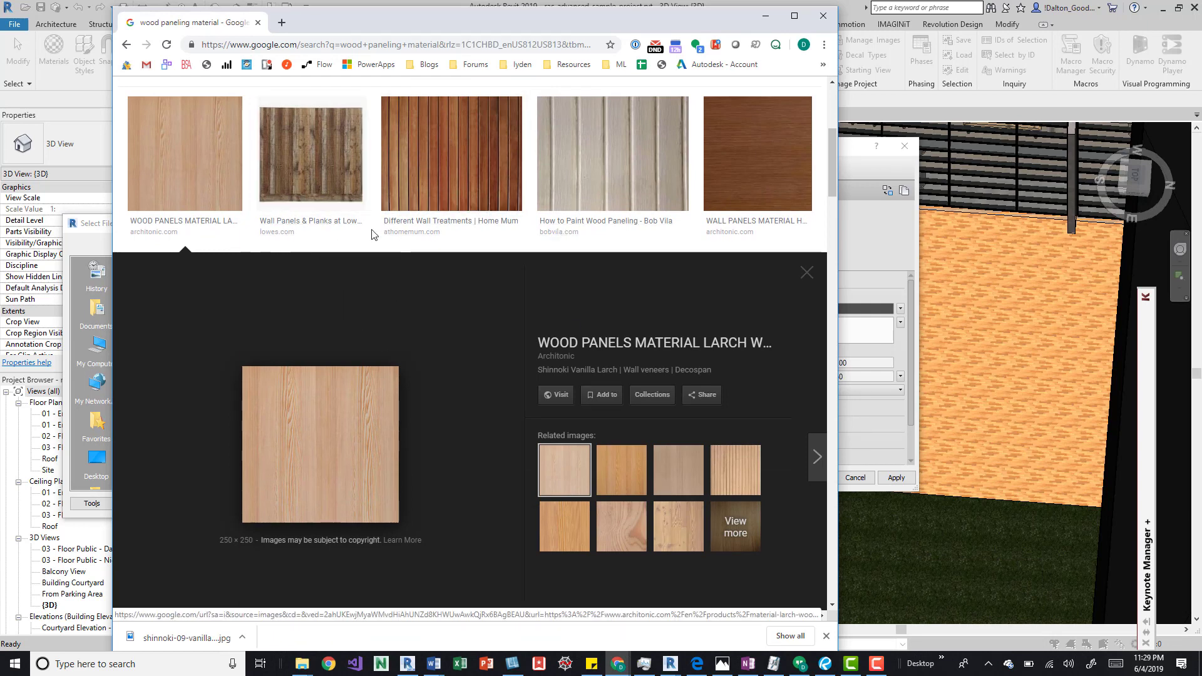
Open the "Different Wall Treatments | Home Mum" wood plank image and save it to OneDrive as wood-275854_960_720.jpg
left_click(437, 169)
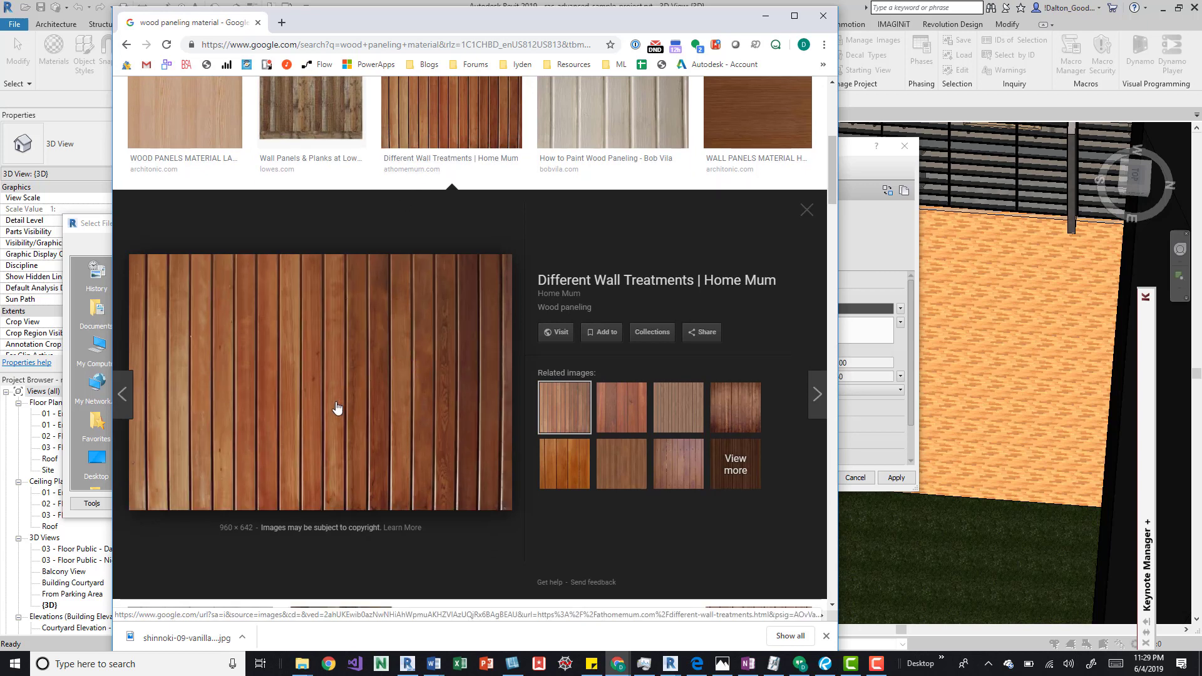
scroll(337, 408, "up", 1)
scroll(344, 406, "down", 2)
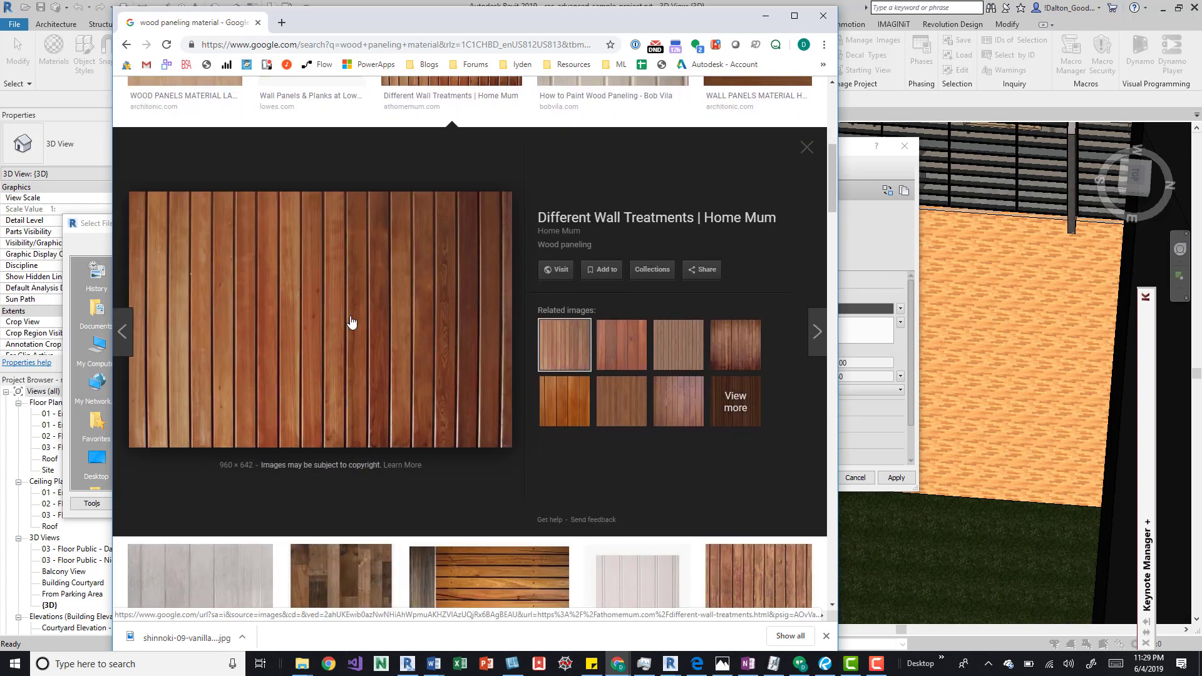
scroll(351, 321, "up", 1)
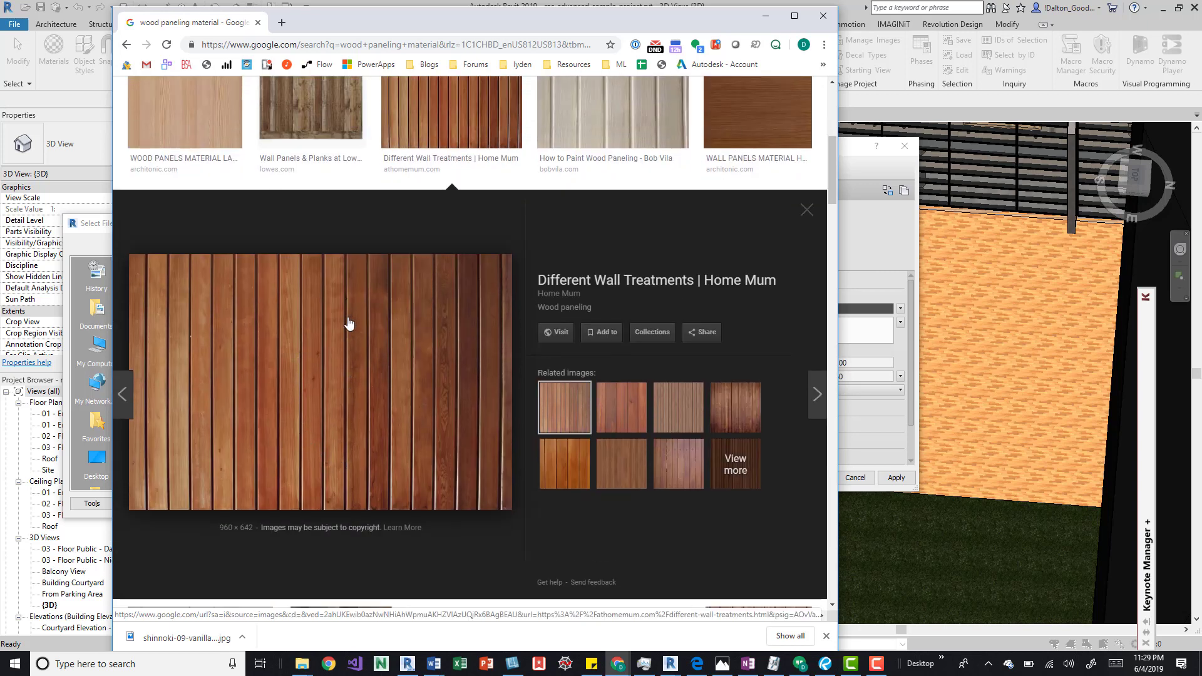
right_click(331, 396)
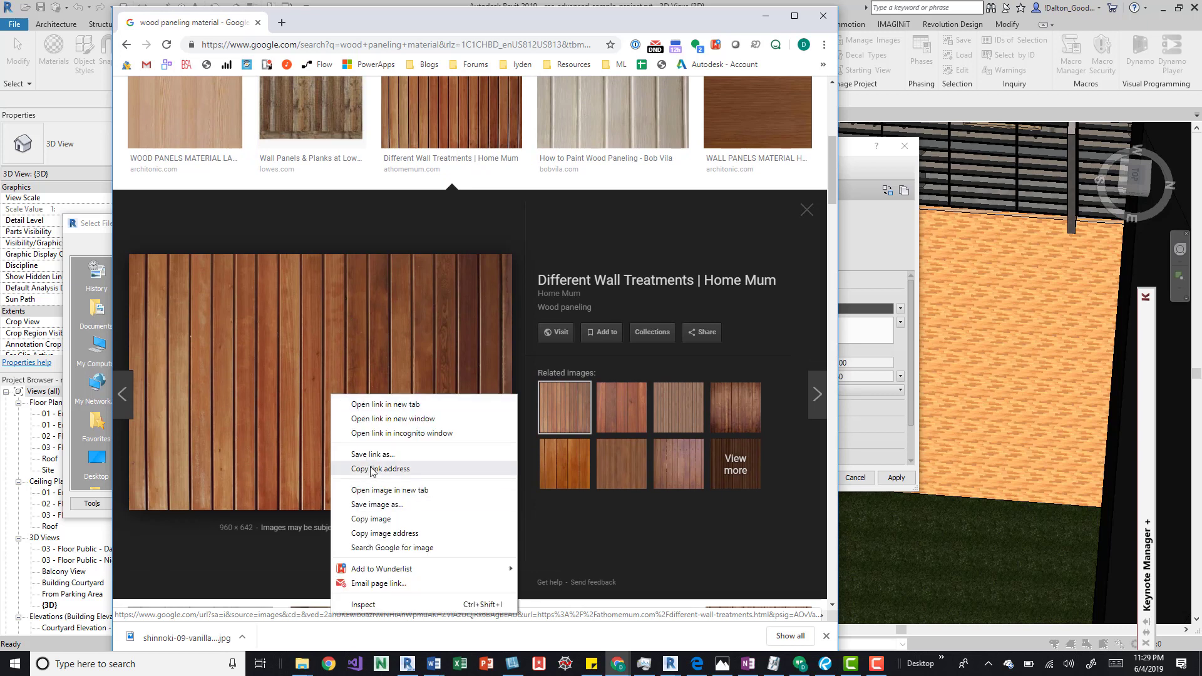
left_click(378, 505)
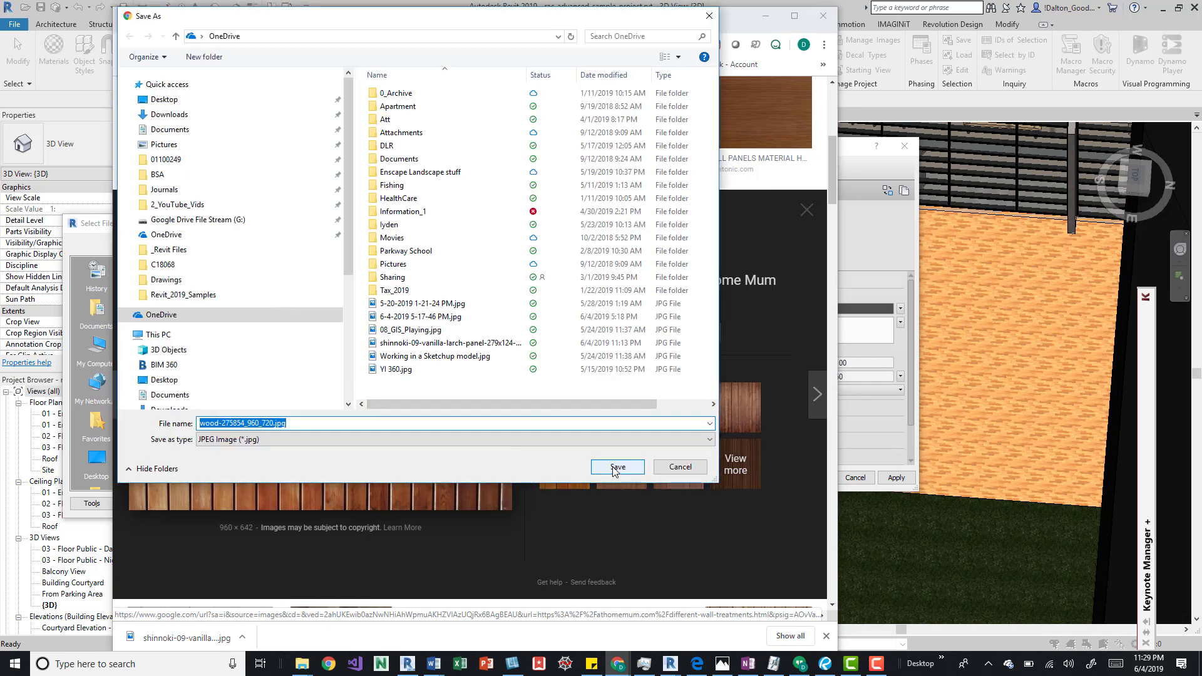
left_click(616, 467)
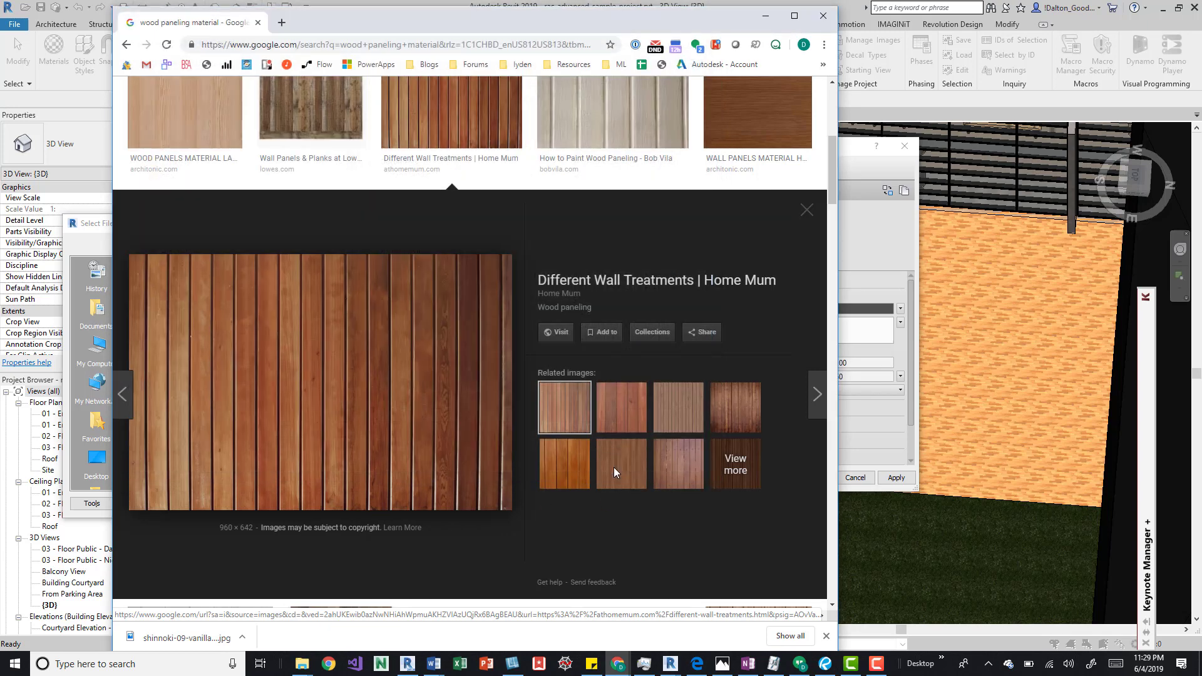
Return to Revit and load wood-275854_960_720.jpg from OneDrive as the appearance image of Default New Material
left_click(765, 16)
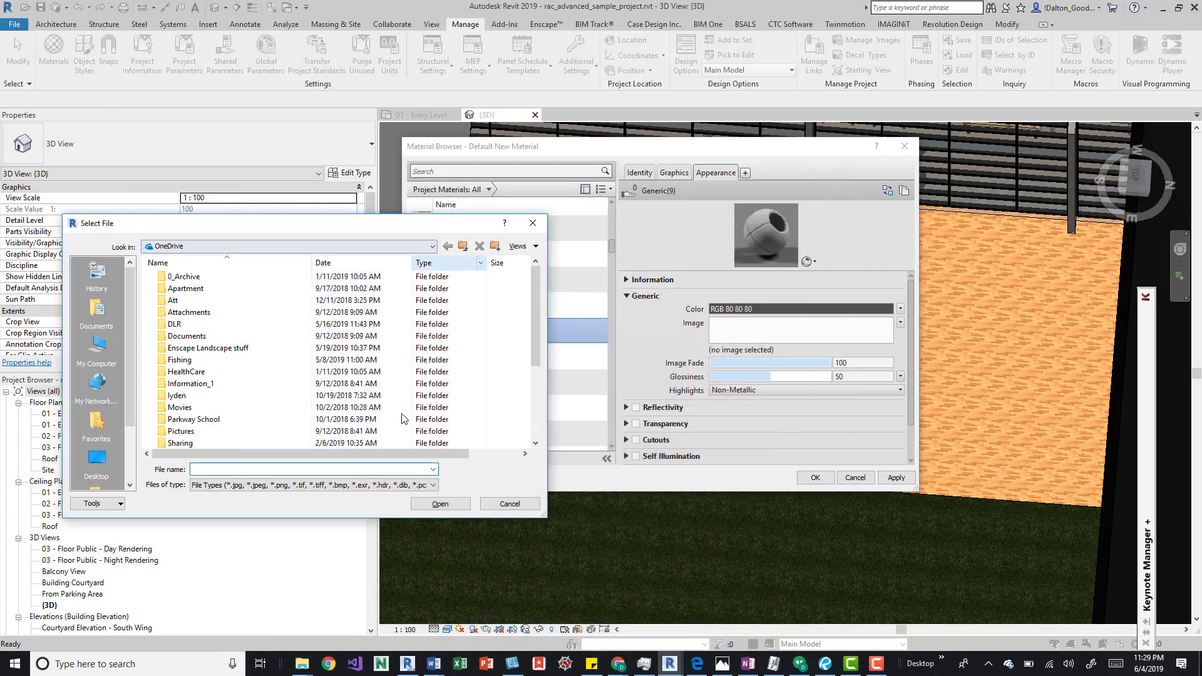
left_click_drag(358, 226, 397, 169)
scroll(298, 381, "down", 4)
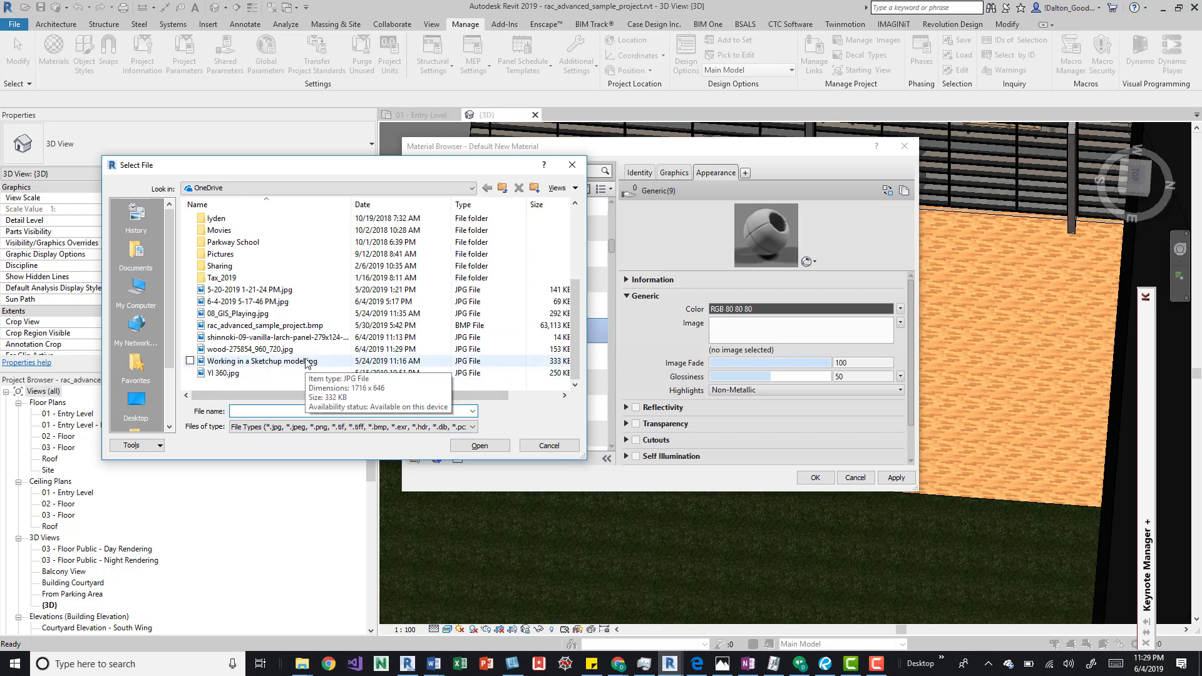
left_click(271, 349)
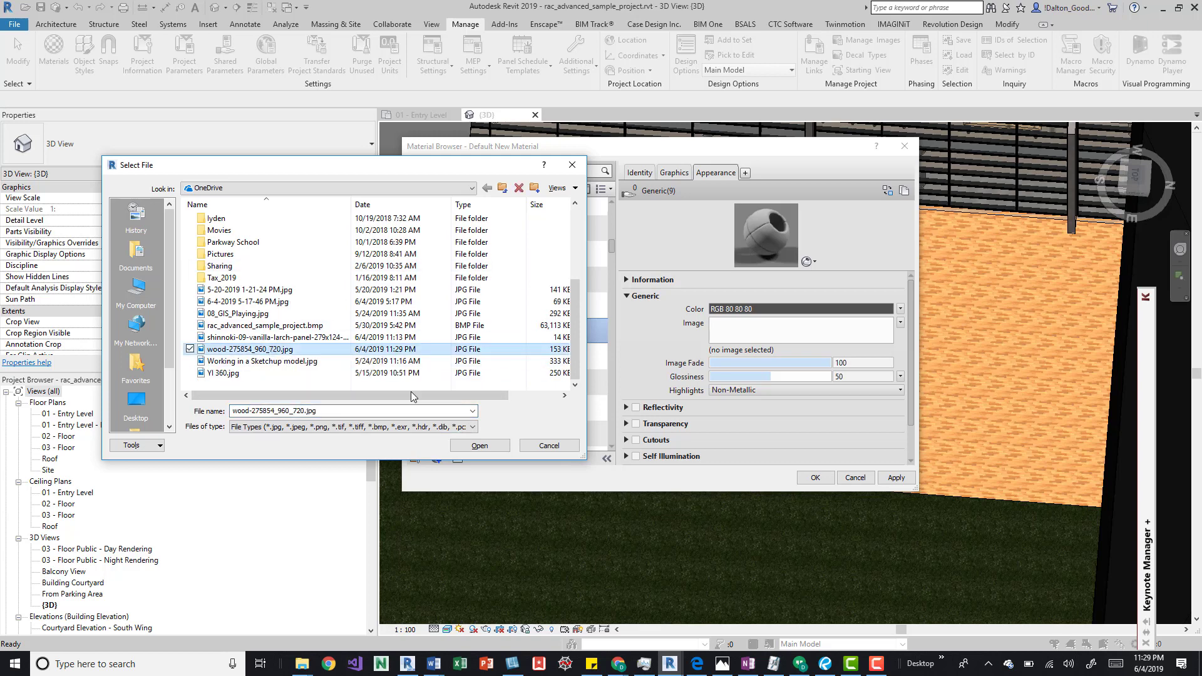
left_click(481, 445)
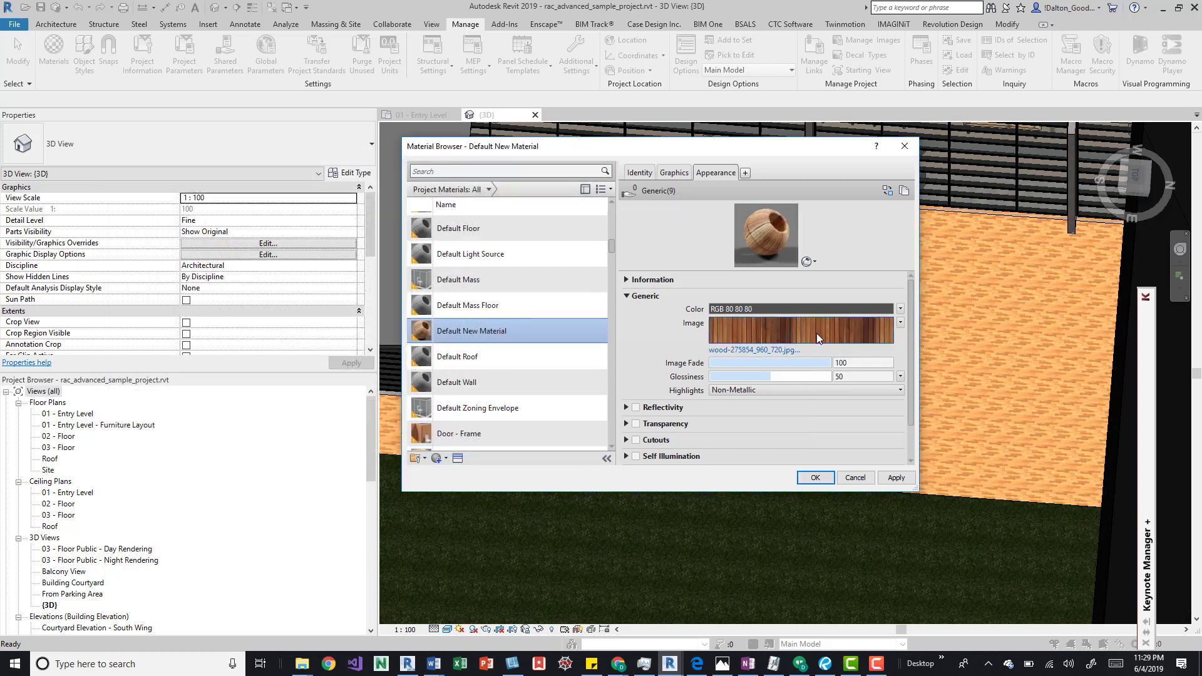
Review the Information and Generic appearance settings of Default New Material
mouse_move(809, 332)
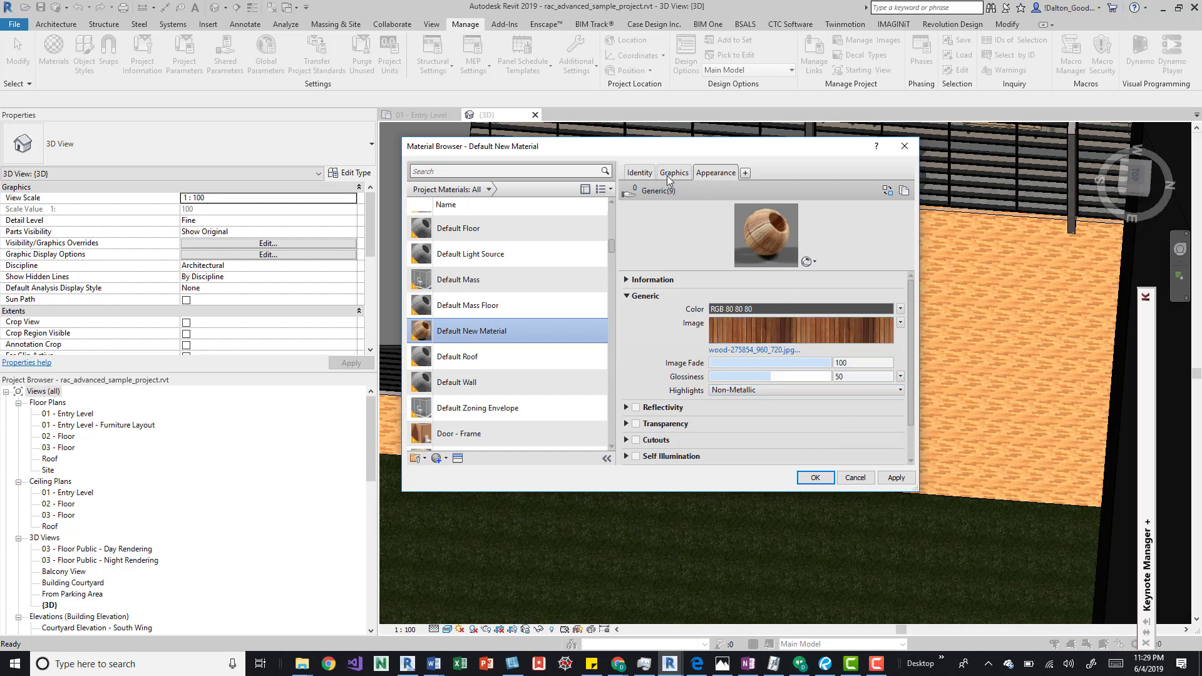
scroll(695, 348, "down", 1)
scroll(656, 338, "up", 1)
left_click(649, 280)
left_click(649, 280)
left_click(649, 280)
scroll(655, 325, "down", 3)
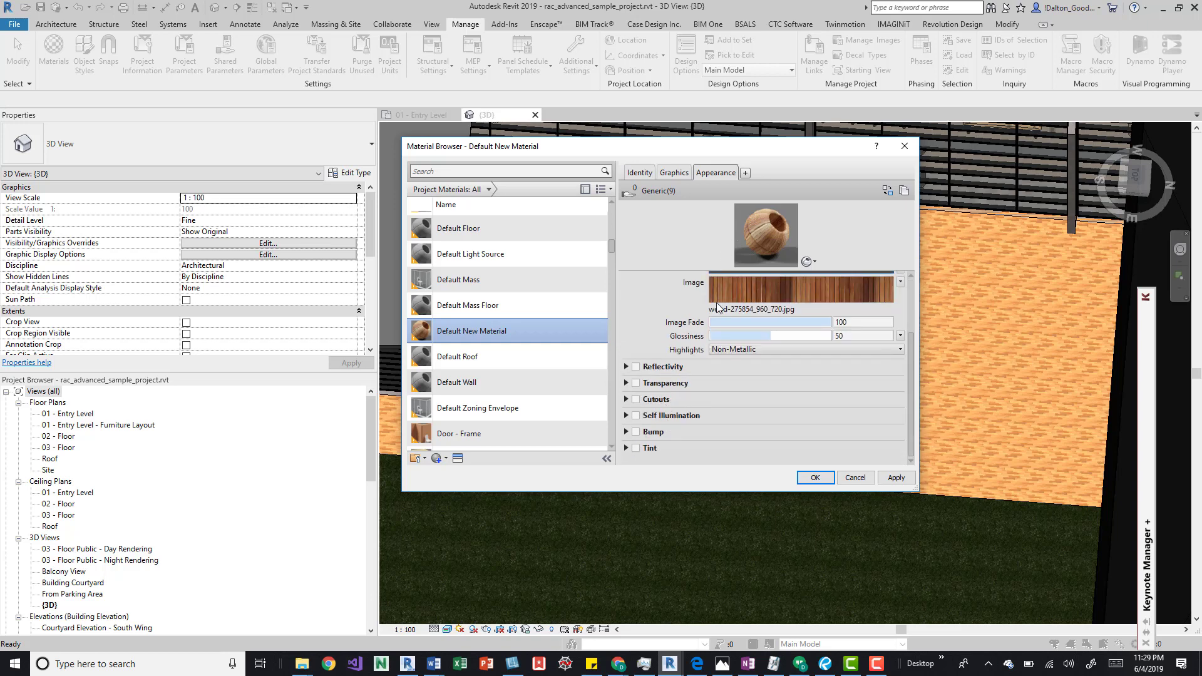
Open the surface foreground fill patterns of Default New Material and compare the Model and Drafting pattern types
left_click(681, 173)
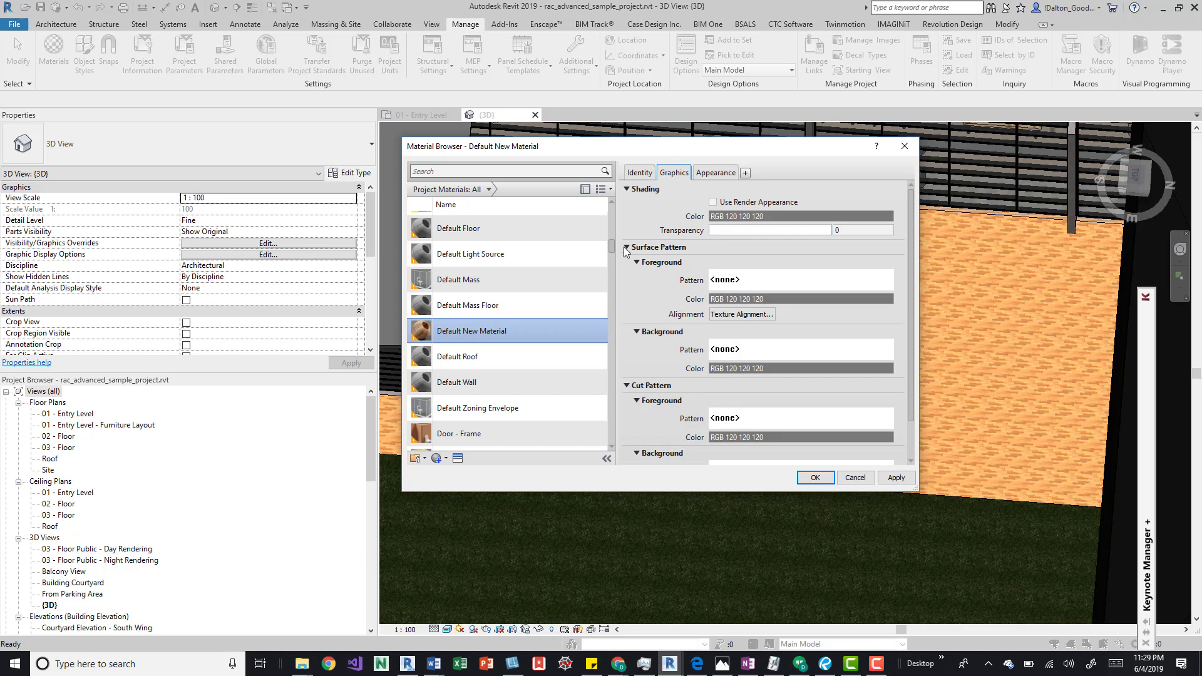
left_click(730, 286)
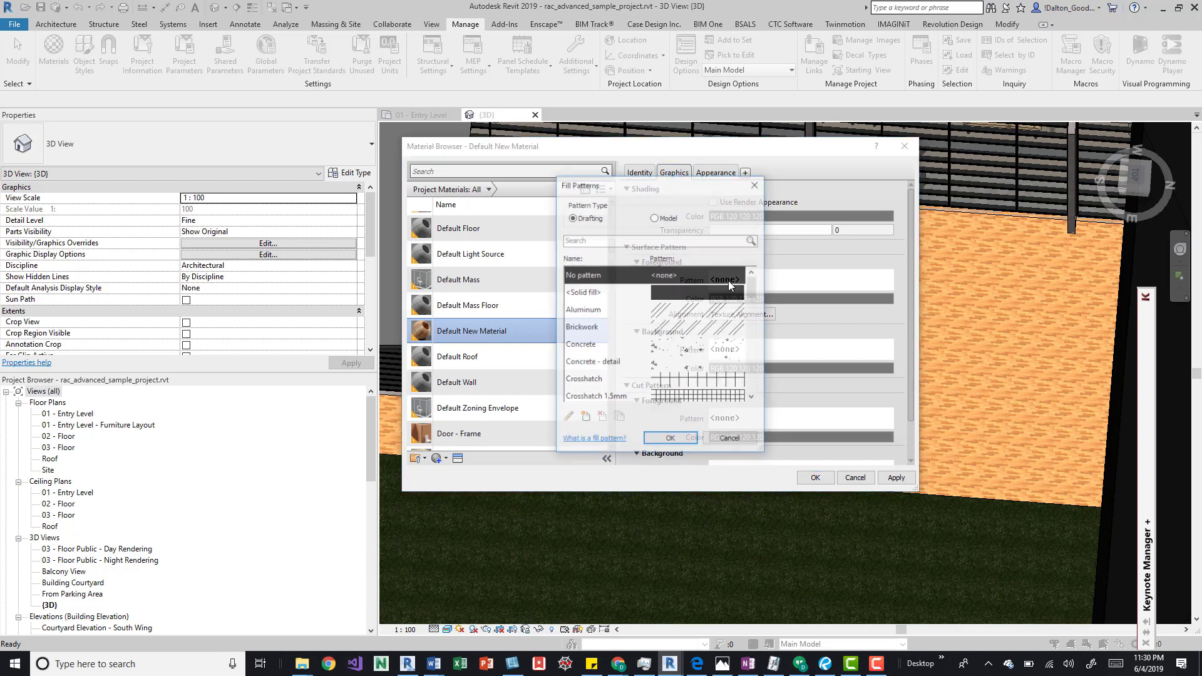
left_click(762, 186)
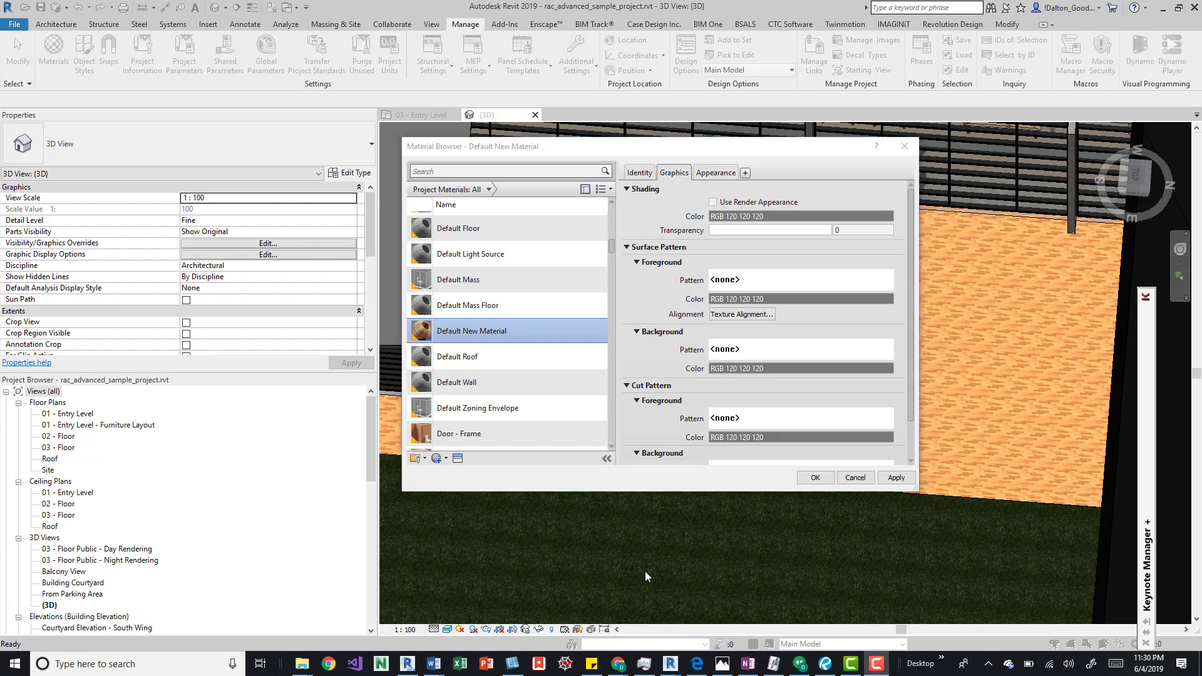
left_click(750, 280)
left_click(750, 280)
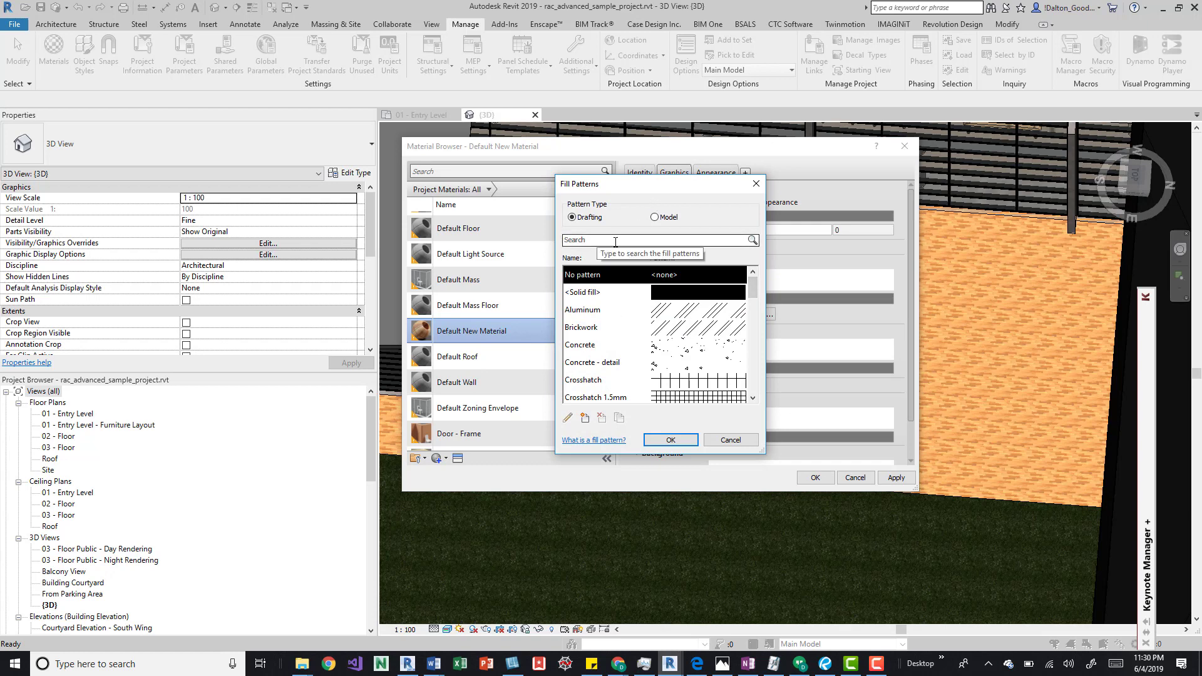
left_click(654, 217)
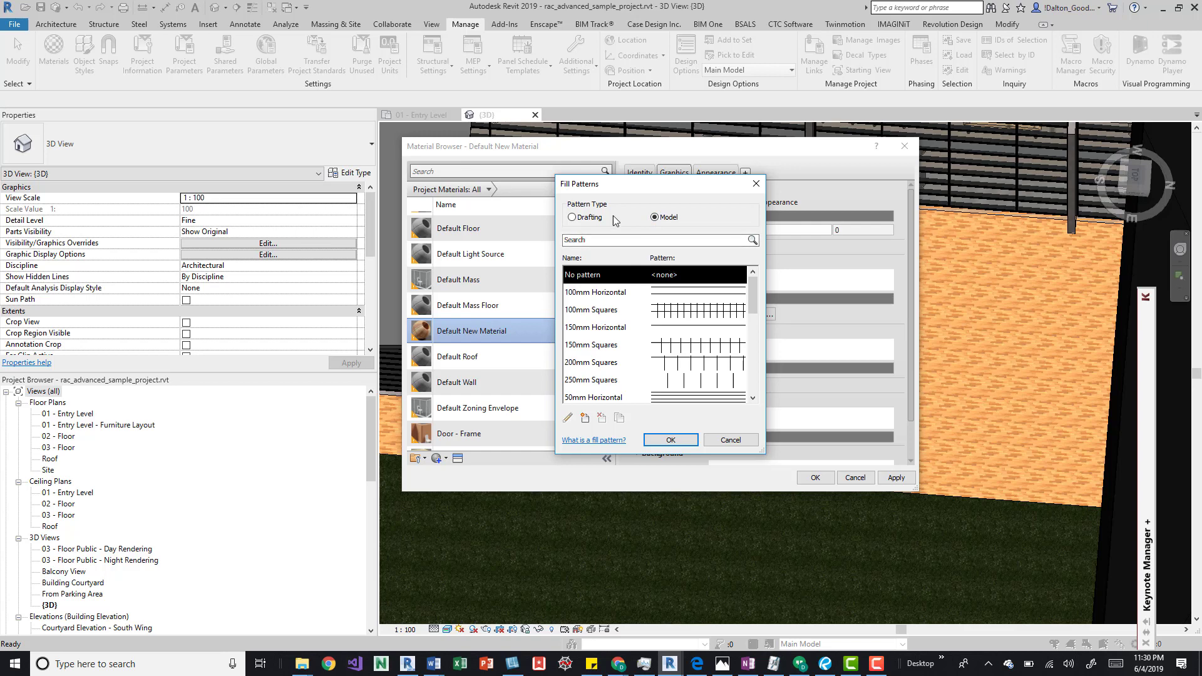
left_click(590, 218)
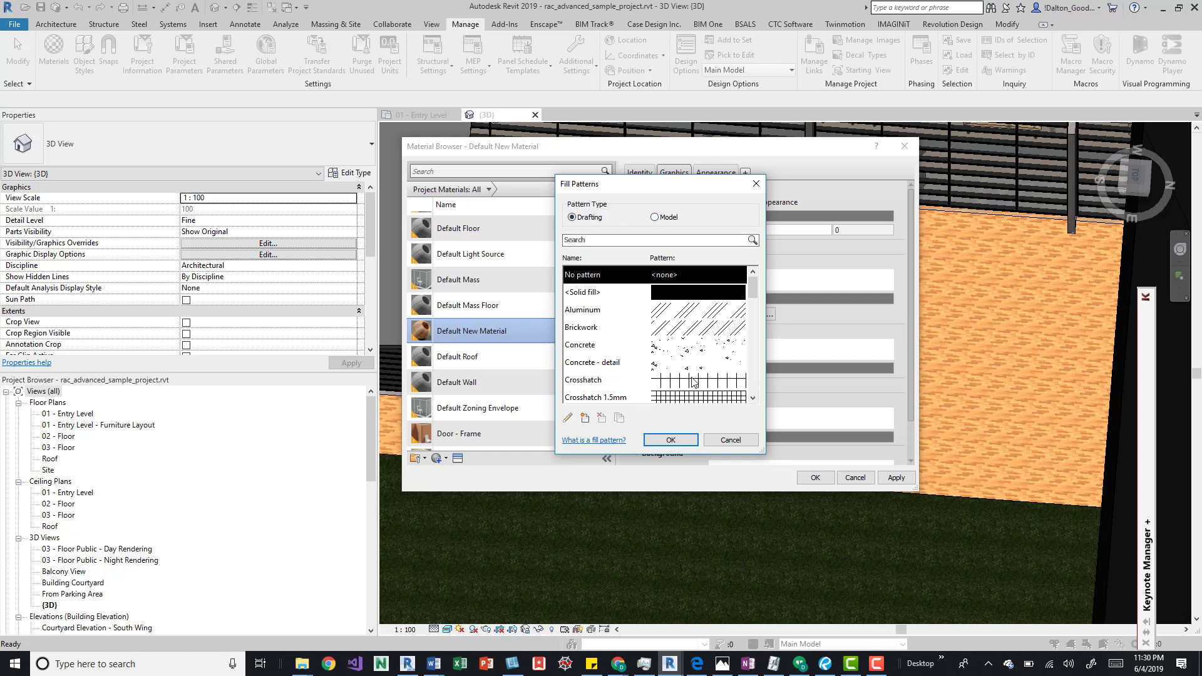
Set the fill pattern type to Model and browse the available model patterns
left_click(659, 218)
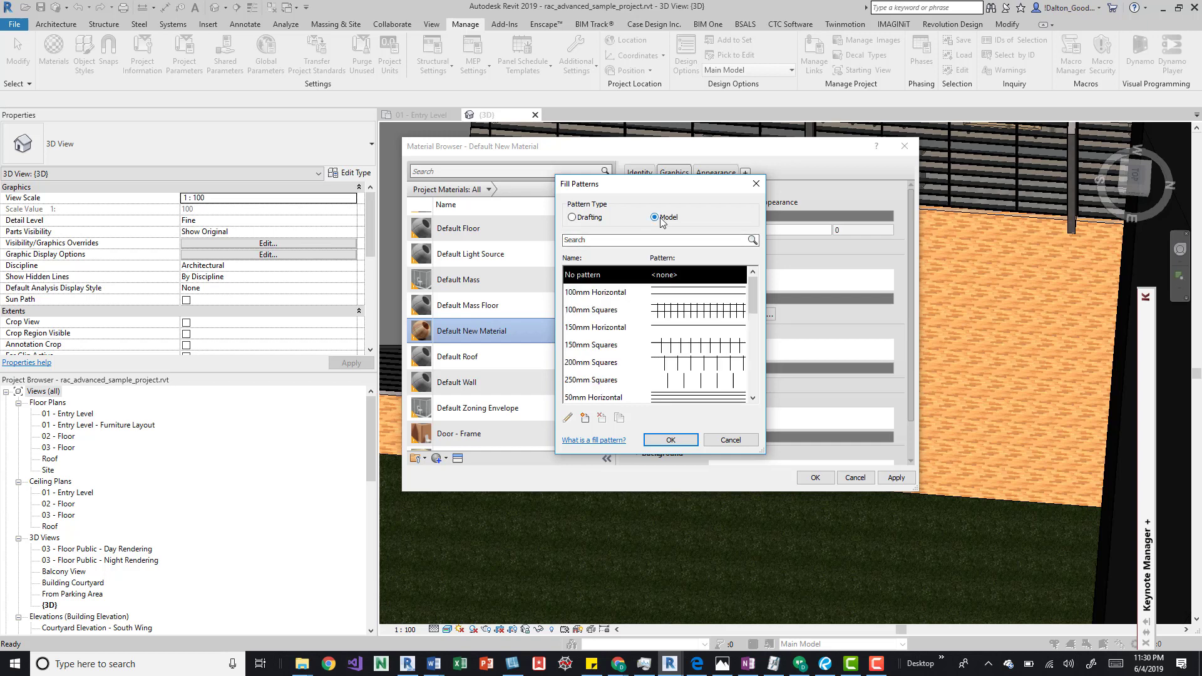
scroll(643, 366, "down", 1)
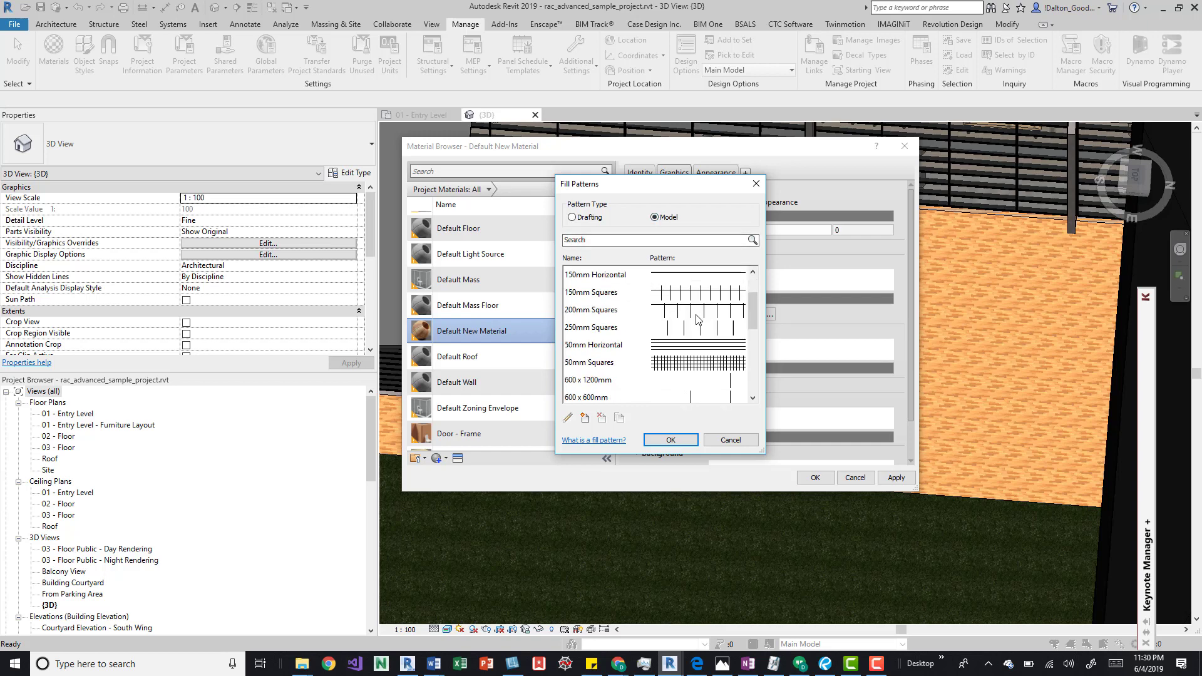
scroll(698, 320, "down", 3)
scroll(698, 321, "up", 3)
scroll(698, 322, "down", 1)
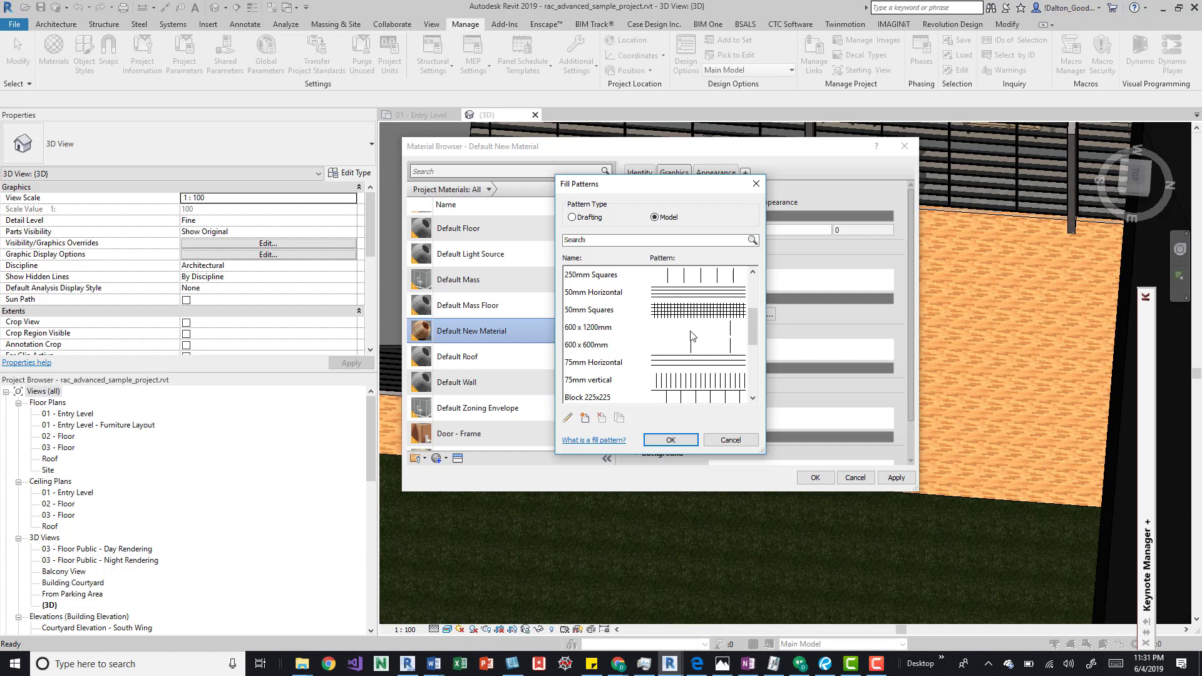
Create a crosshatch model pattern with a 90° line angle, assign it as Default New Material's surface foreground pattern and save the material
left_click(585, 418)
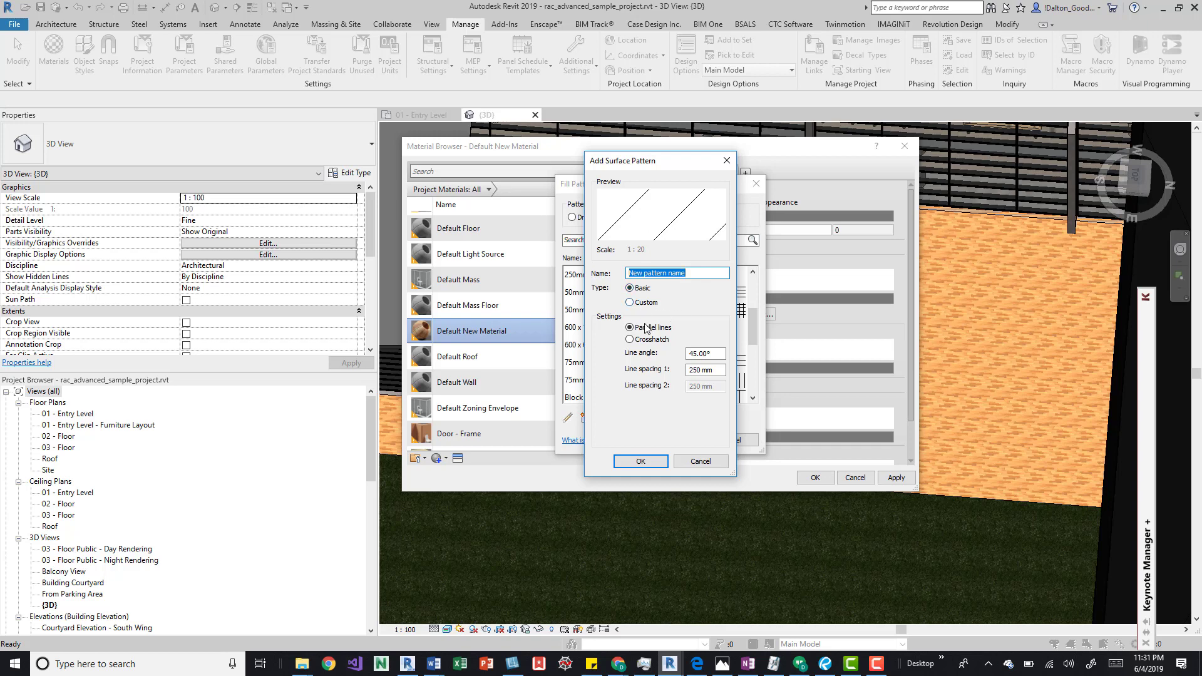
left_click(722, 353)
left_click_drag(721, 353, 690, 354)
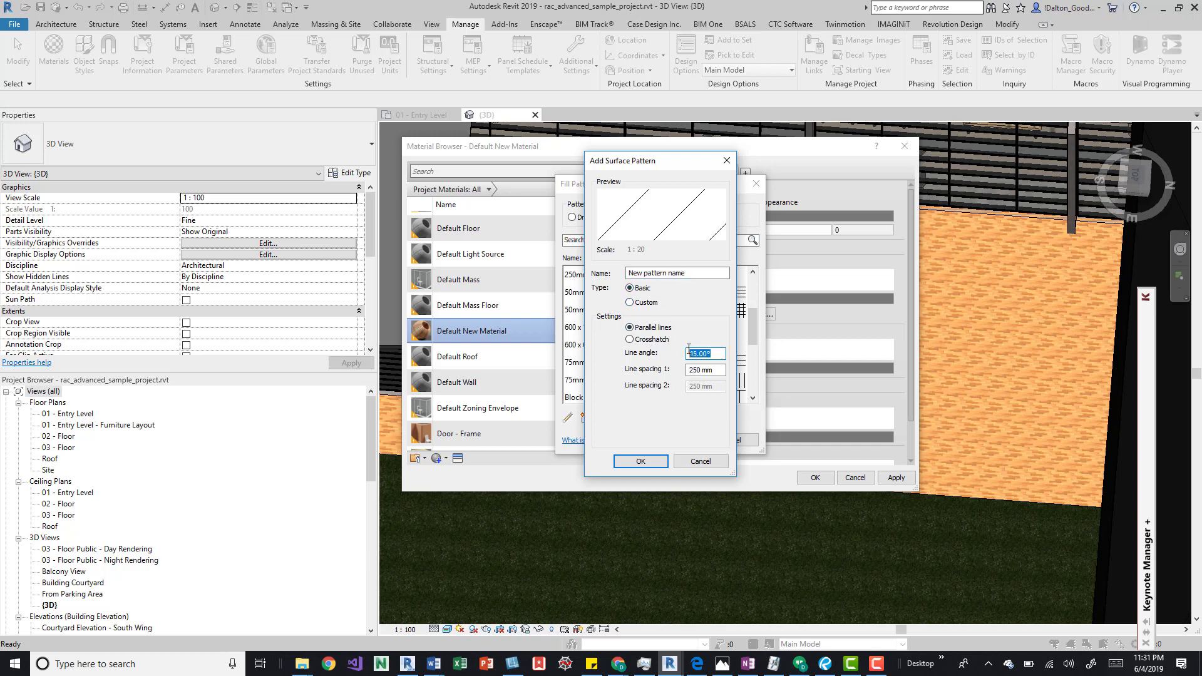
type("9")
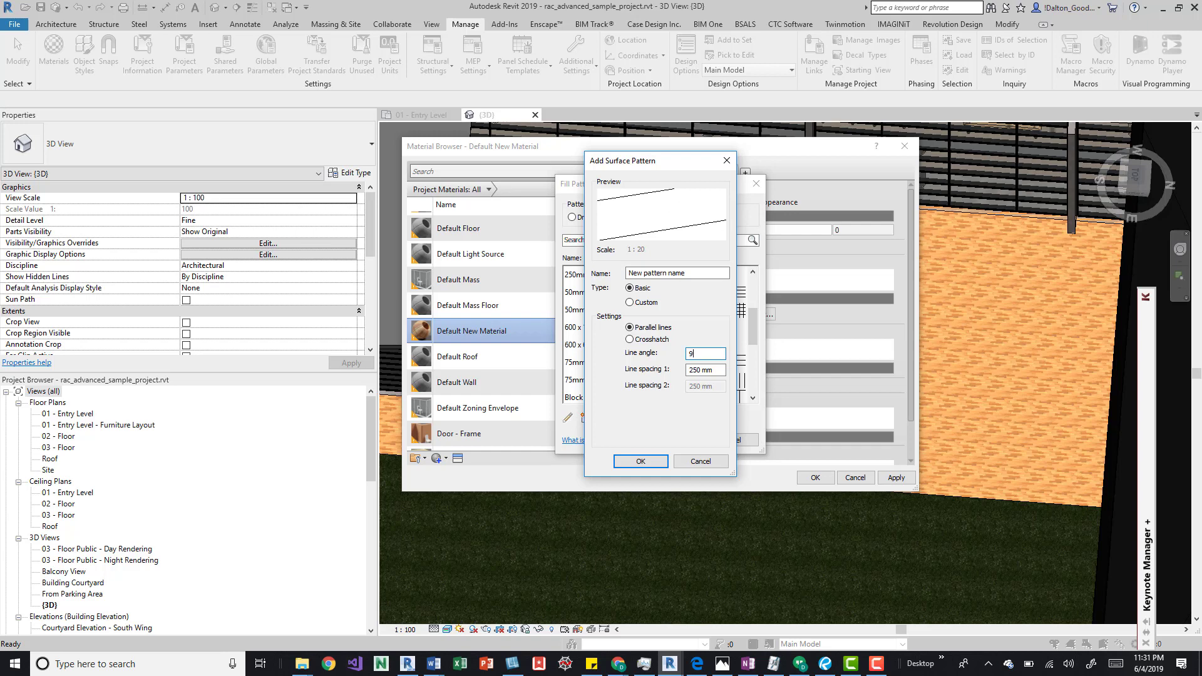
type("0")
left_click(654, 339)
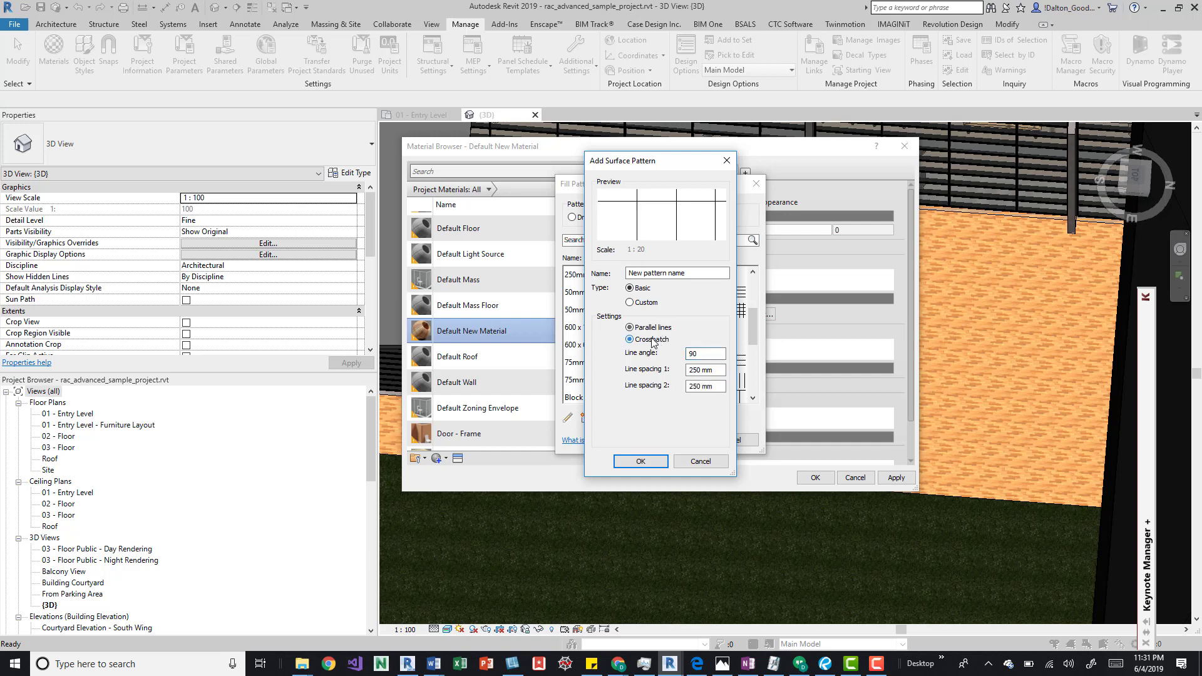
left_click(708, 386)
left_click(644, 462)
left_click(669, 439)
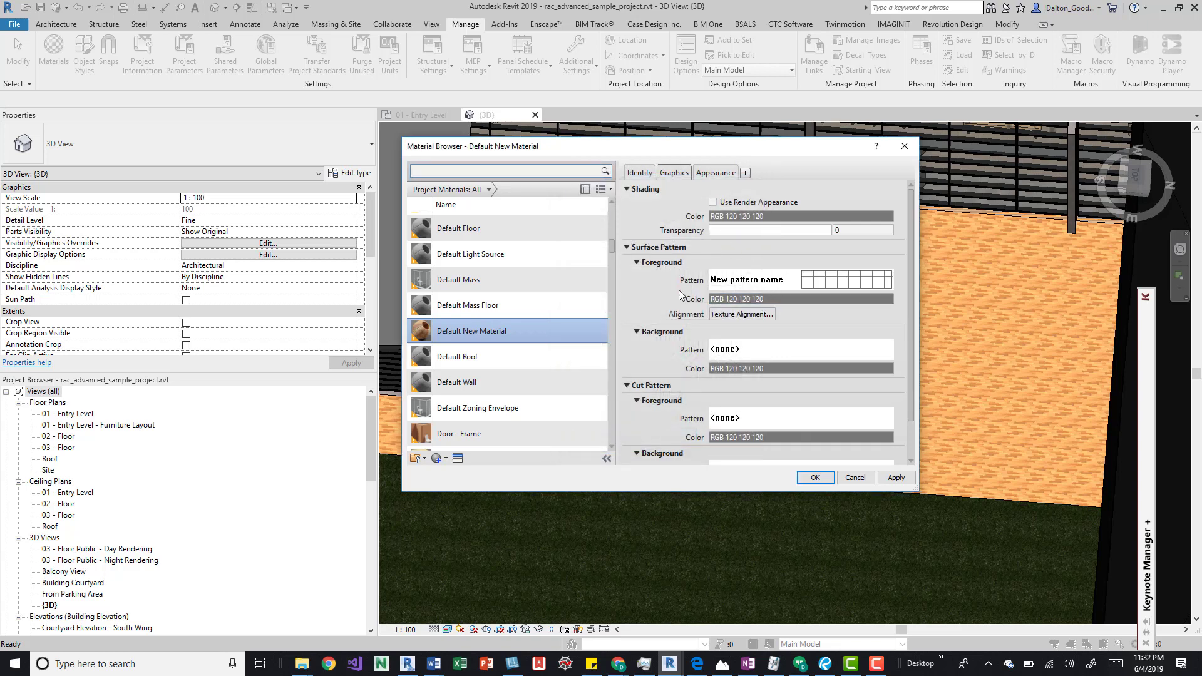
left_click(815, 479)
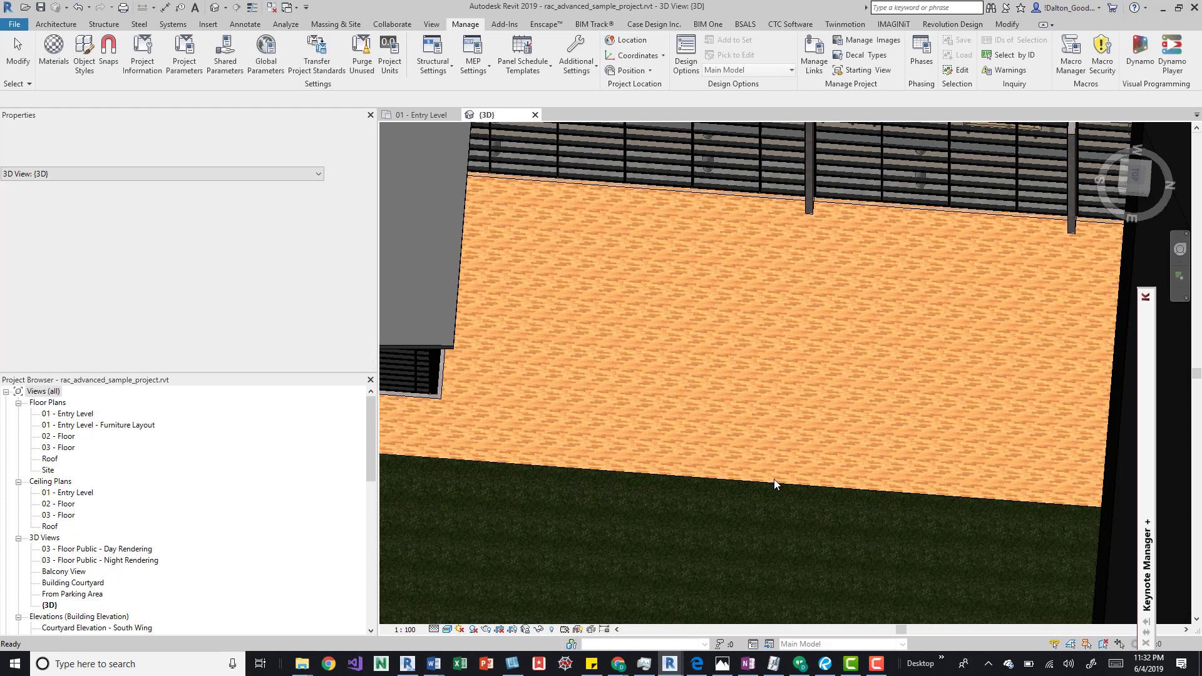
Assign Default New Material to the Finish 2 [5] layer of the Standard Timber-Wood Finish floor type
left_click(659, 461)
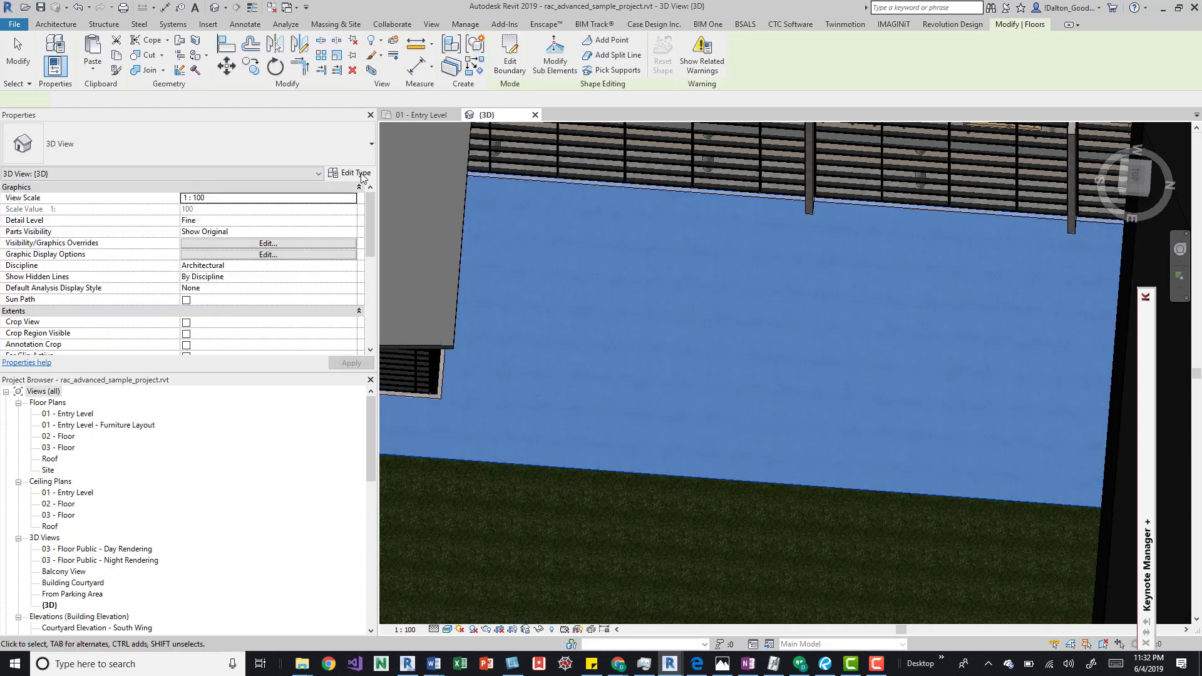
left_click(349, 173)
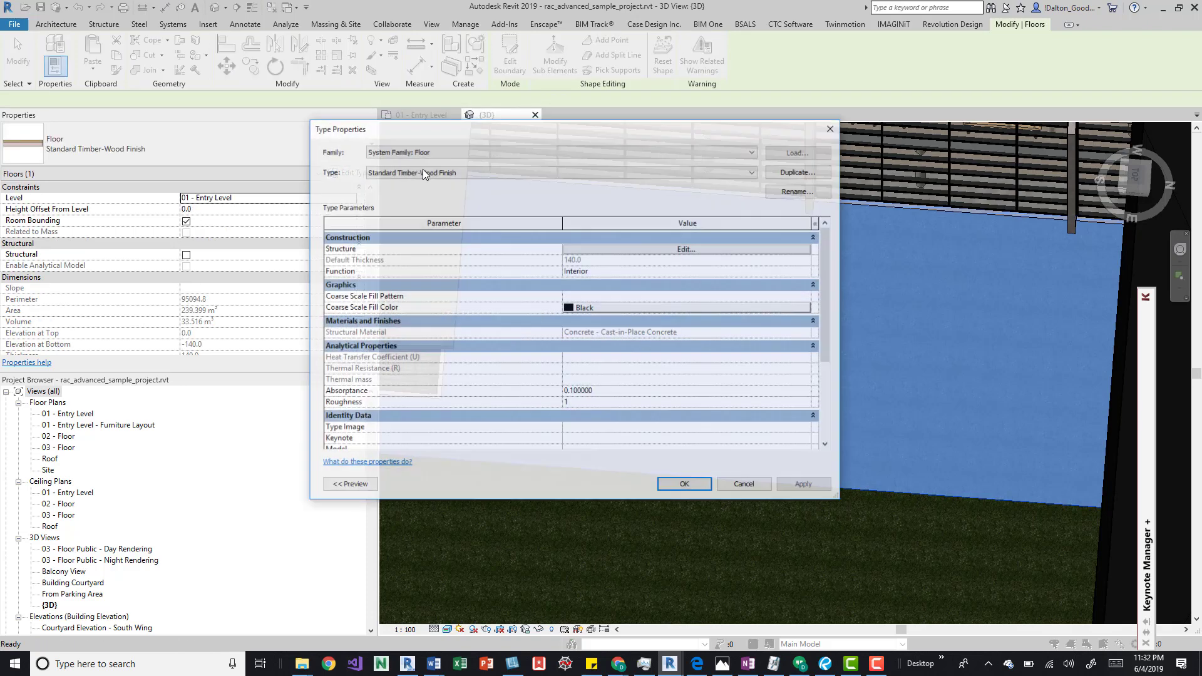
left_click_drag(482, 134, 540, 136)
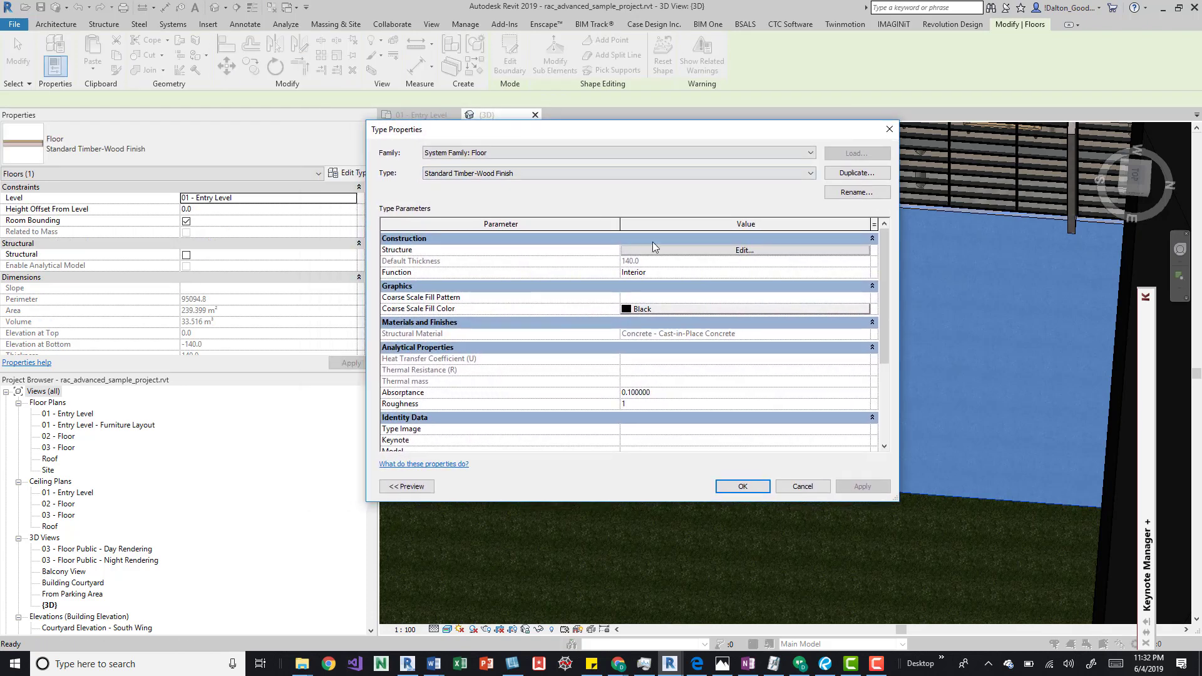
left_click(723, 253)
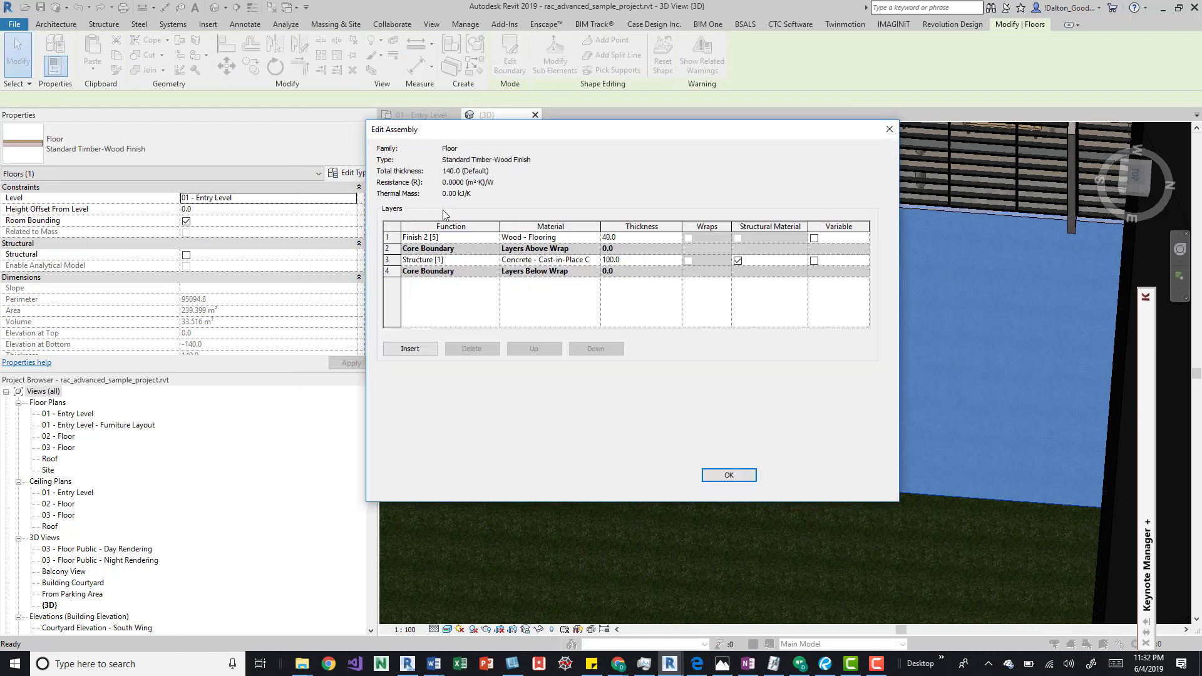
left_click(593, 241)
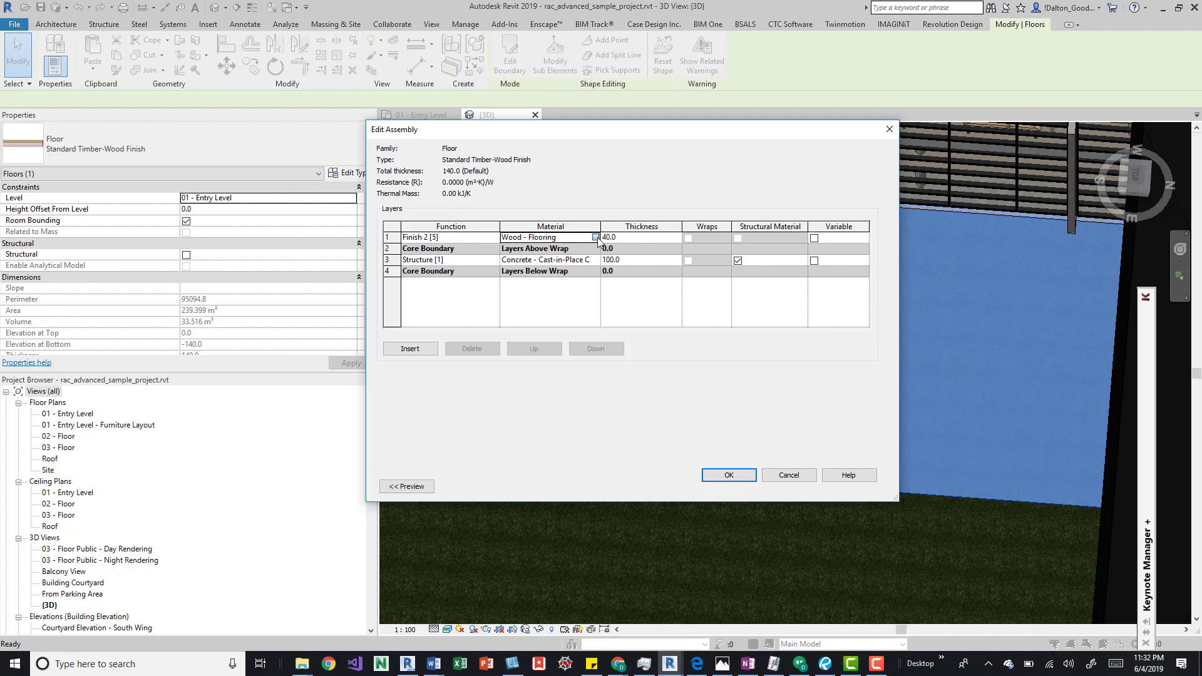
left_click(595, 238)
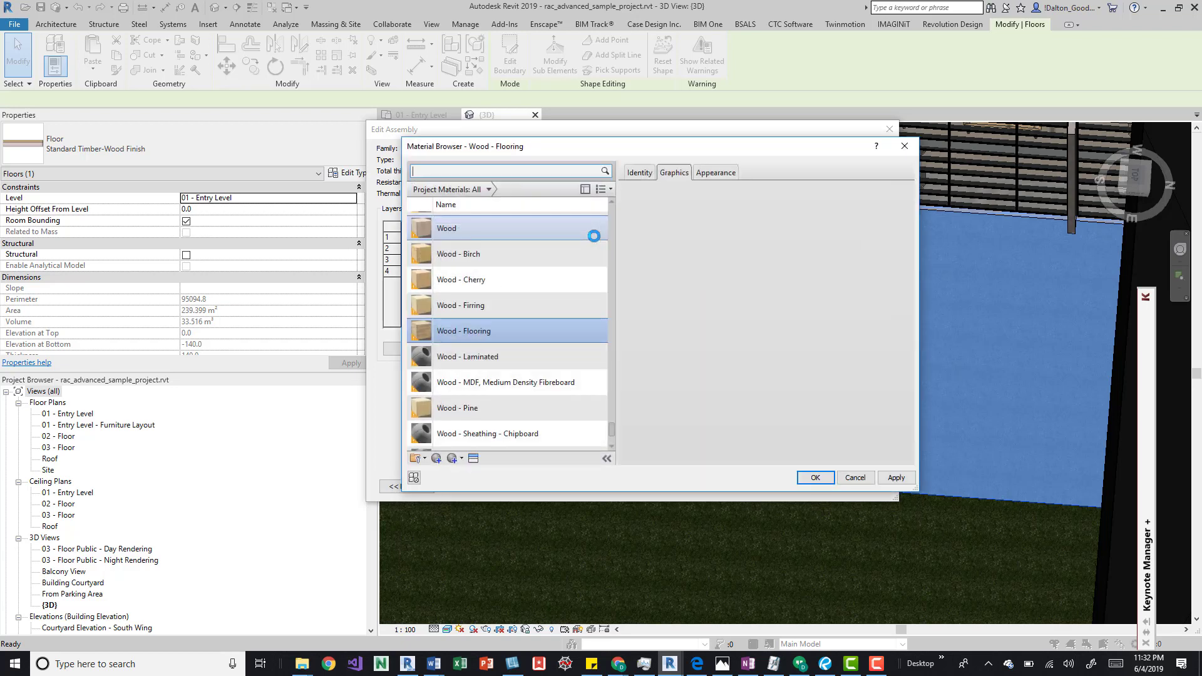
left_click(489, 172)
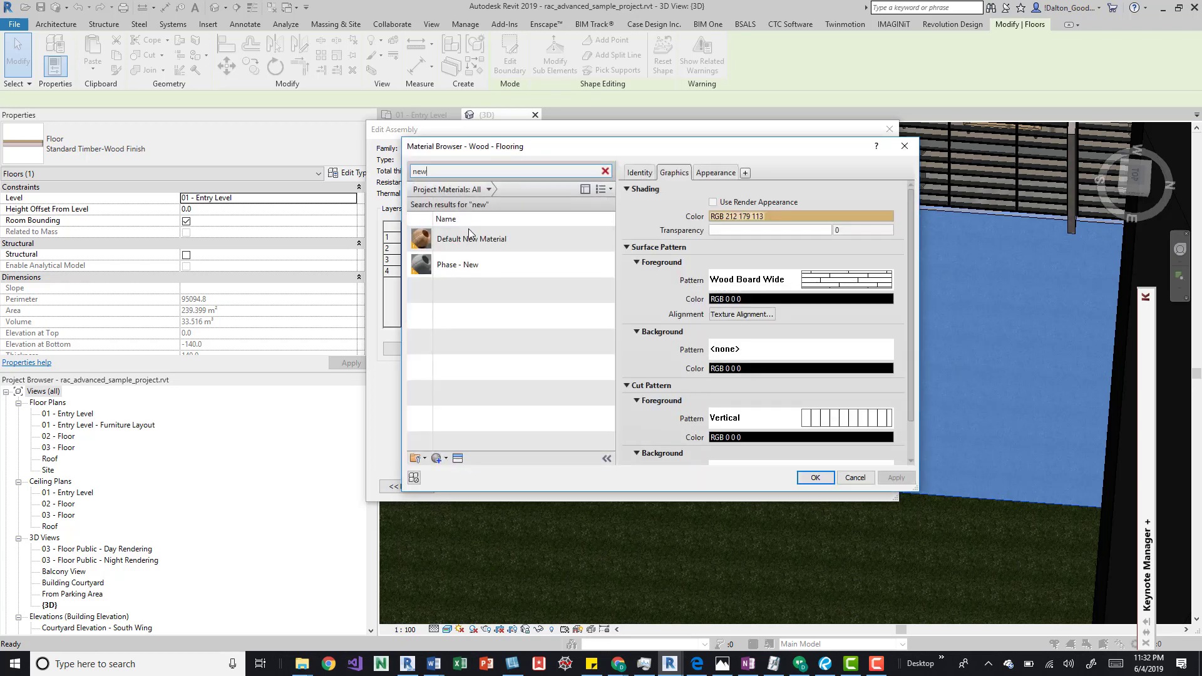
left_click(495, 240)
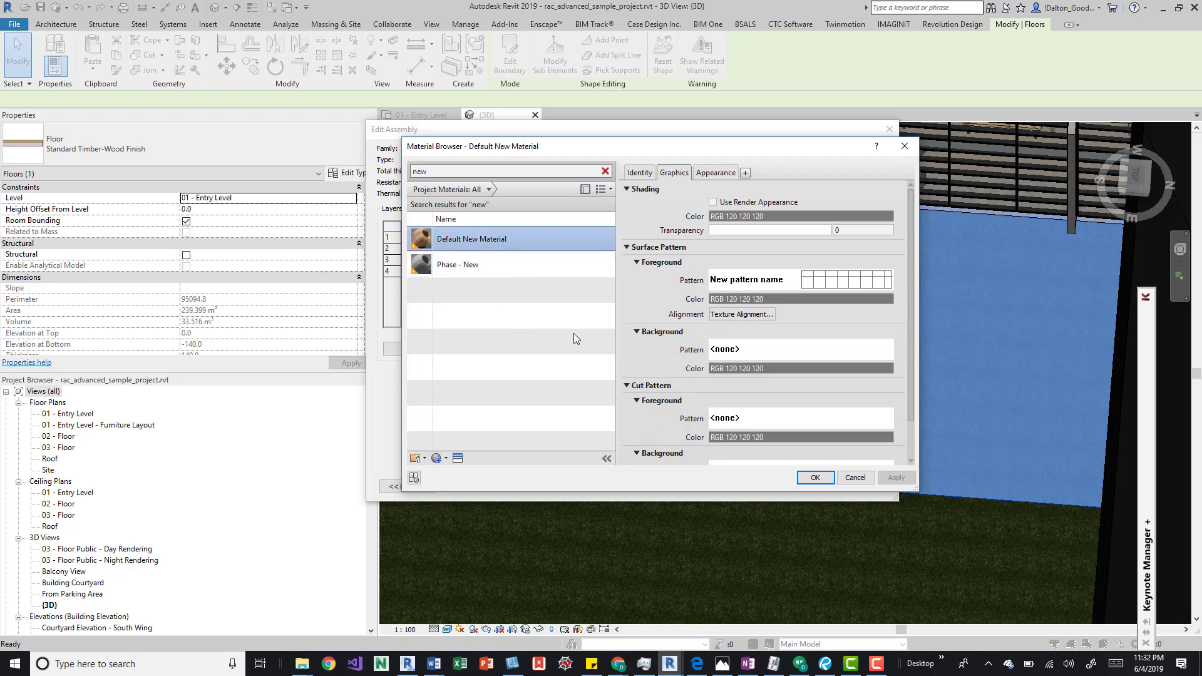
left_click(815, 477)
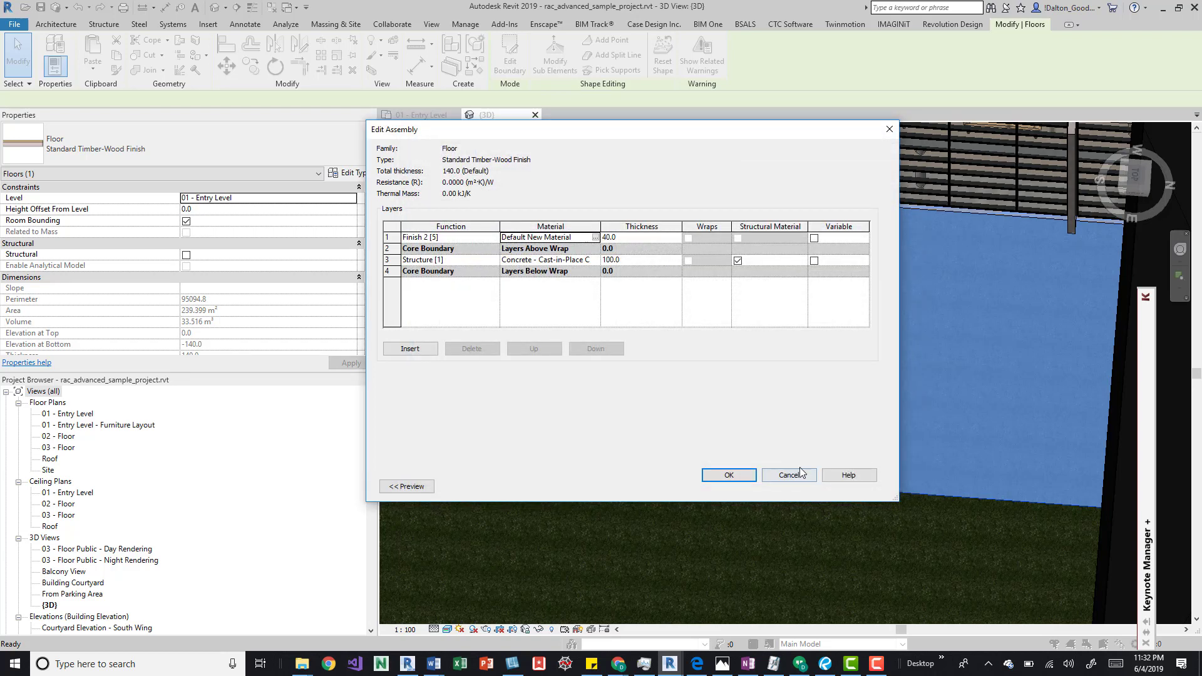
left_click(723, 475)
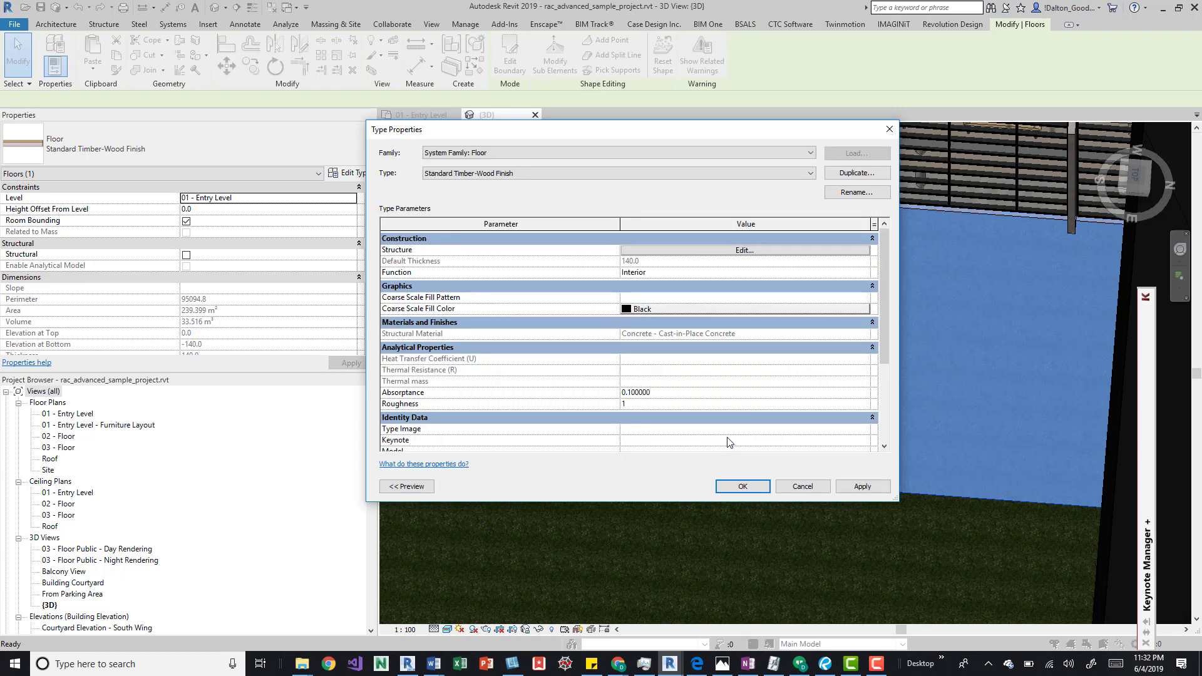
left_click(758, 487)
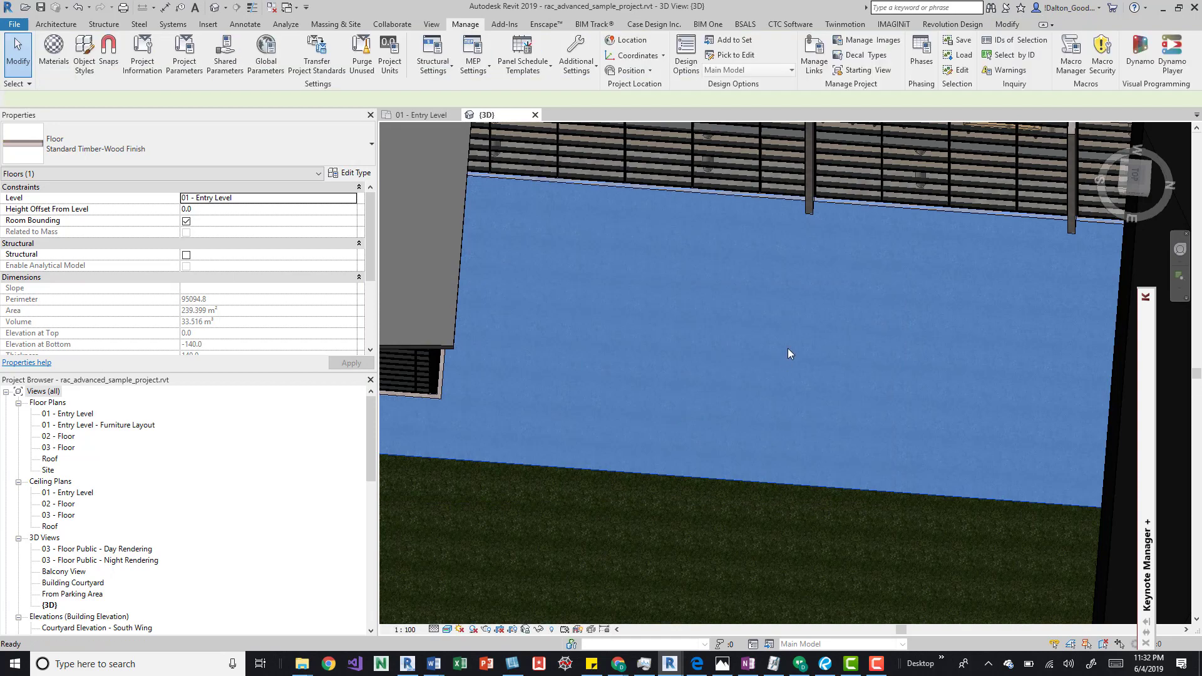
Inspect the wood plank texture on the floor up close and clear the floor selection
scroll(727, 404, "up", 5)
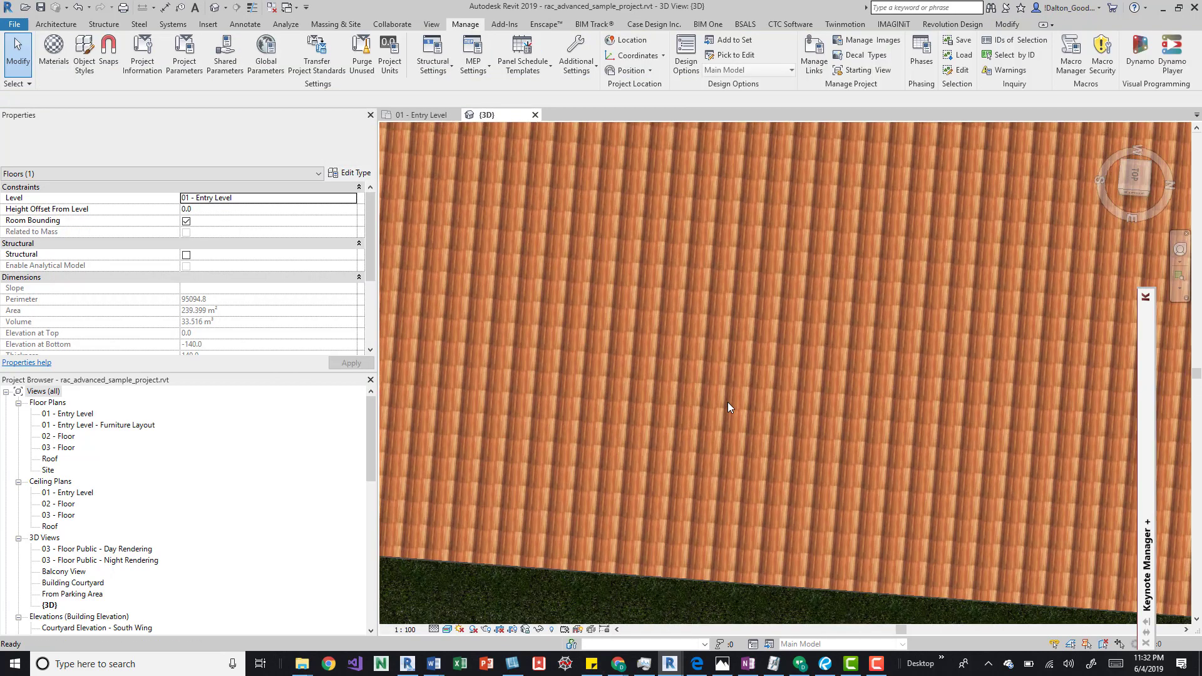
scroll(727, 402, "up", 3)
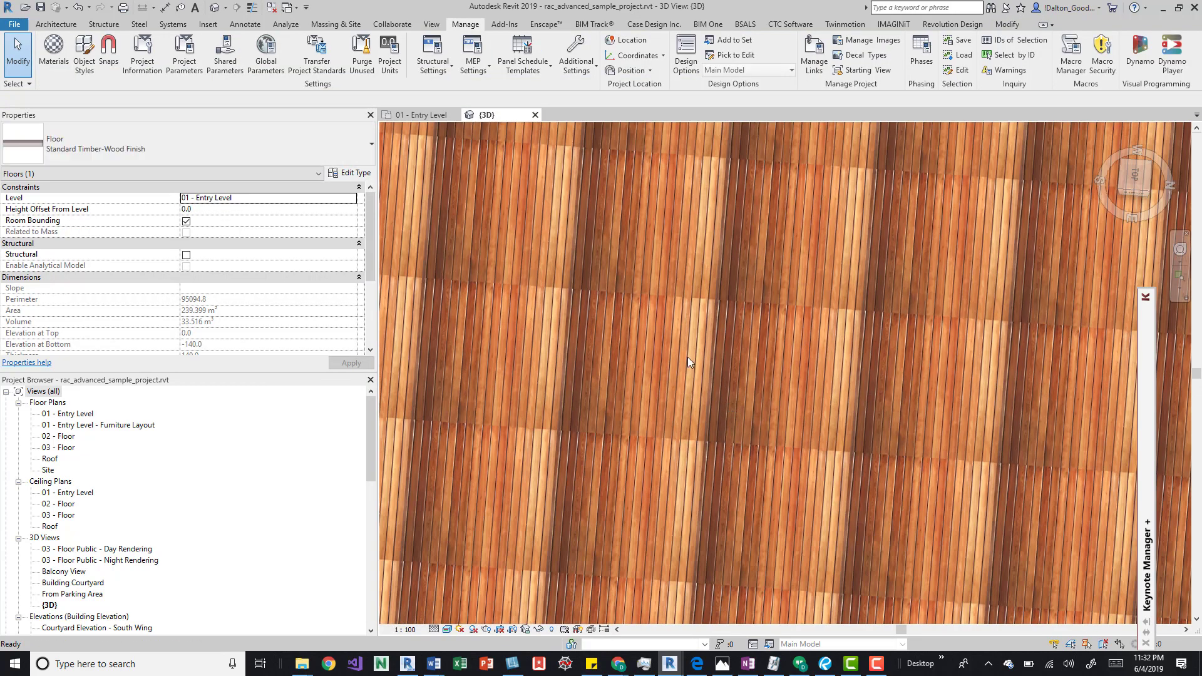
scroll(693, 369, "down", 6)
key("Escape")
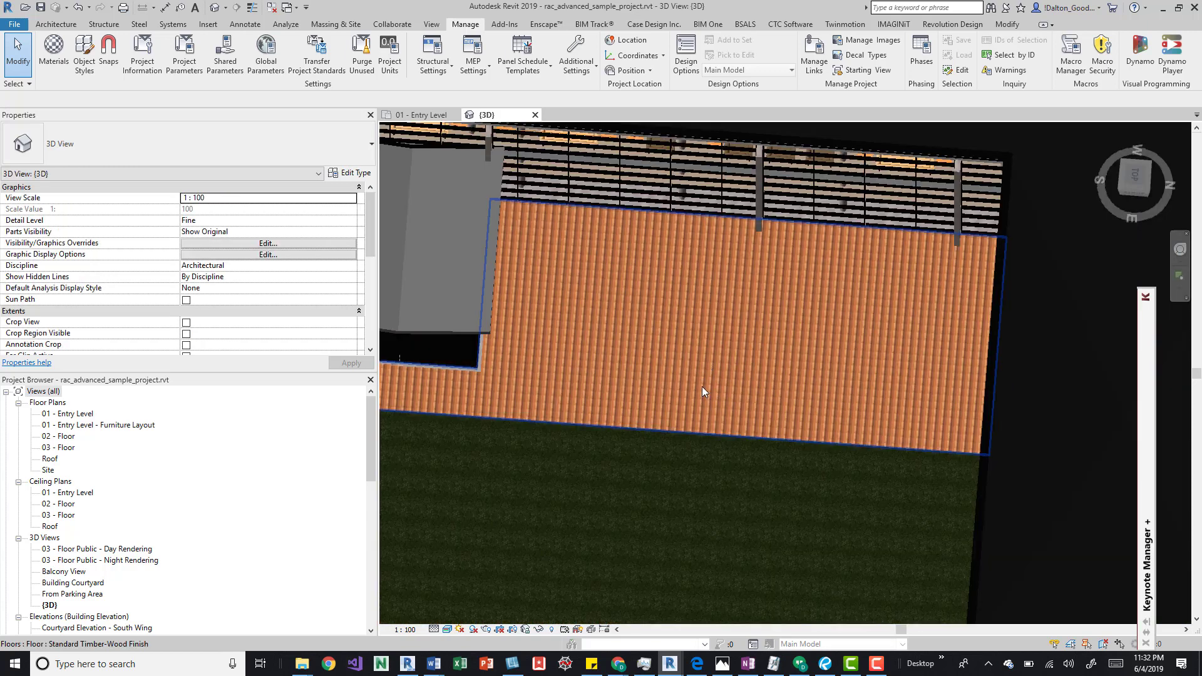
Examine the wood plank texture on the timber floor both up close and from farther away
scroll(702, 391, "up", 8)
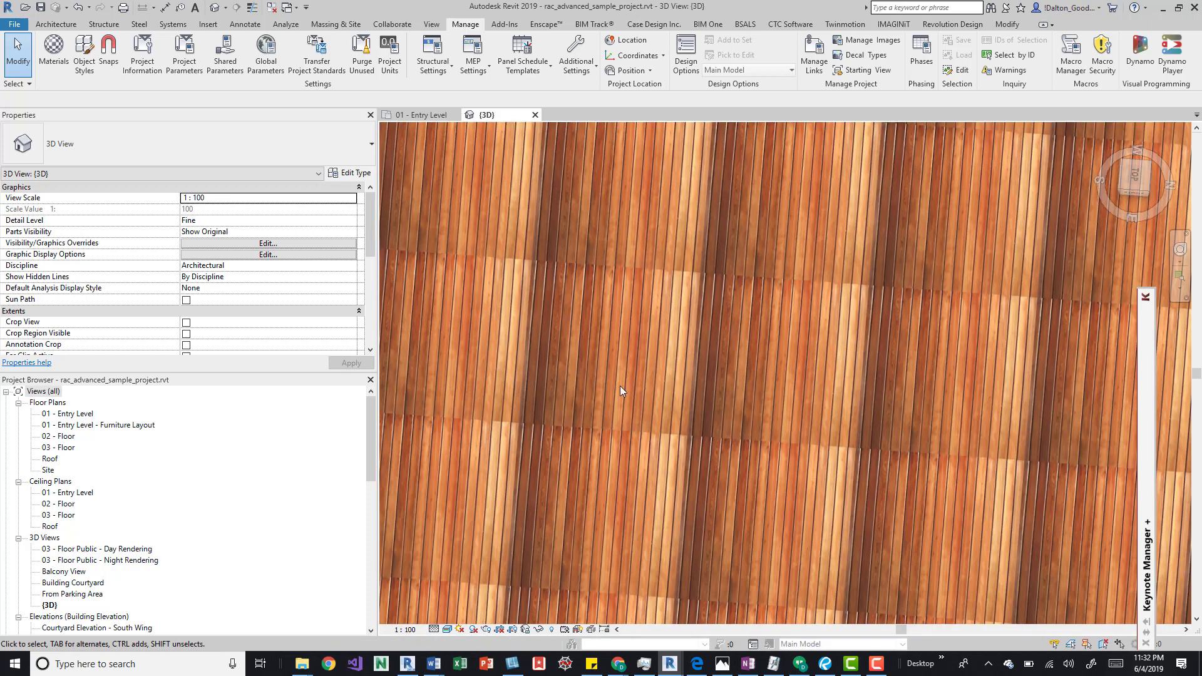
scroll(757, 360, "down", 2)
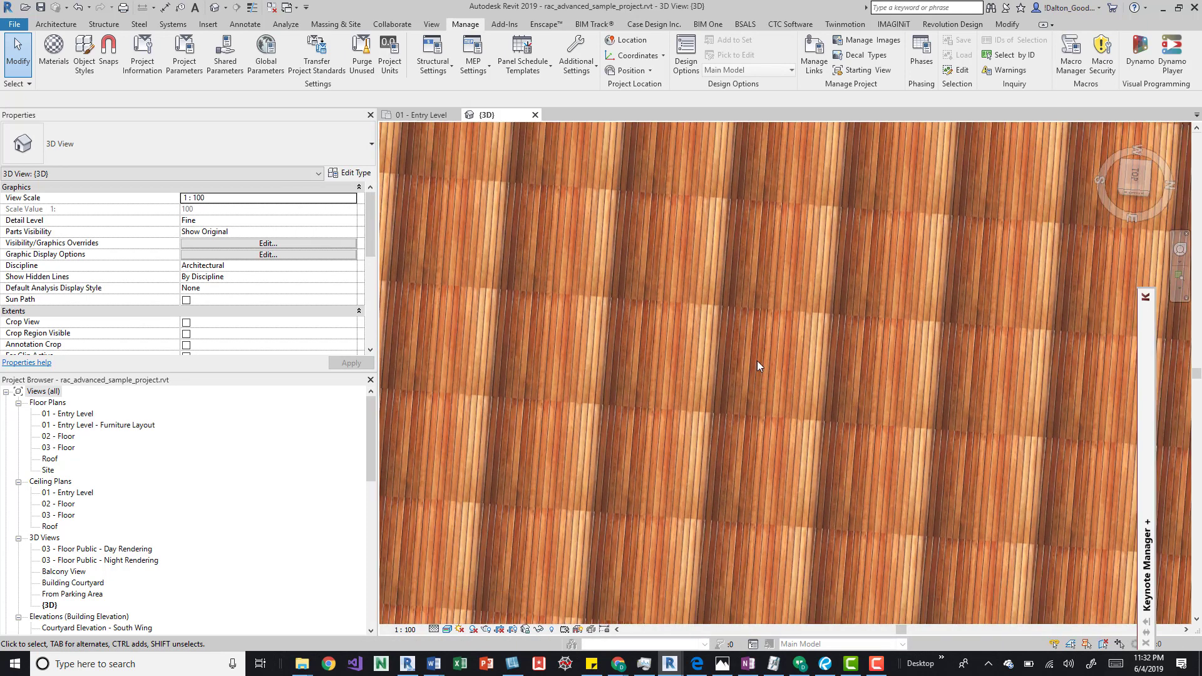
scroll(757, 360, "down", 5)
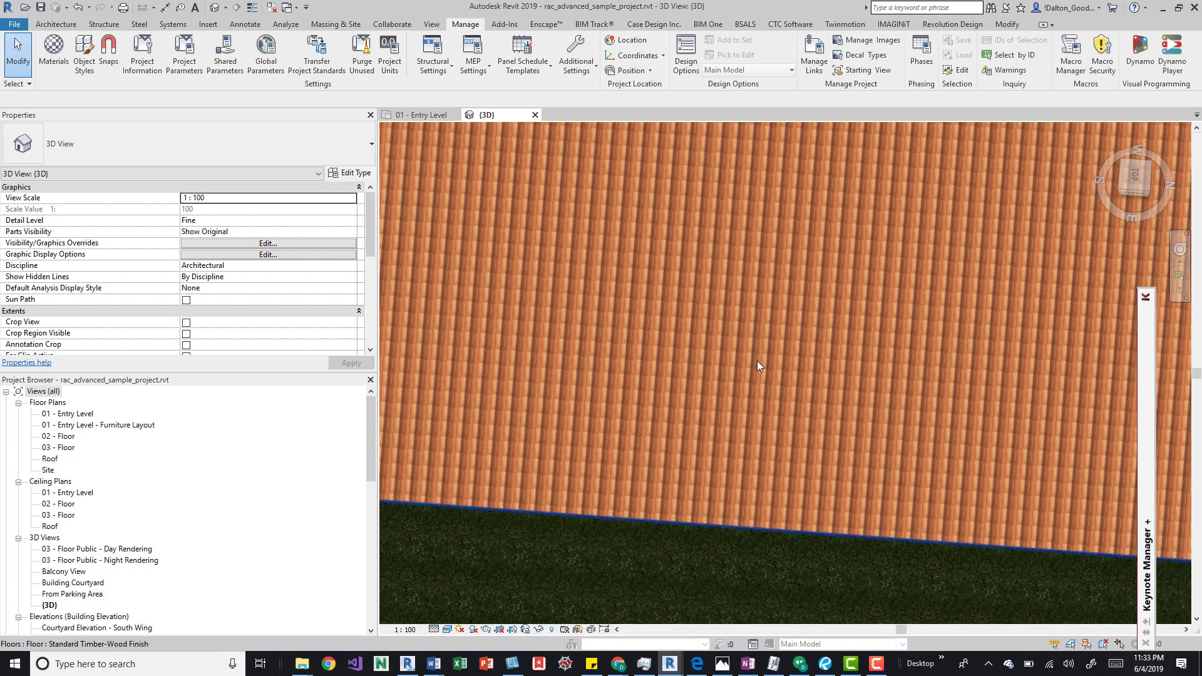
scroll(756, 396, "down", 3)
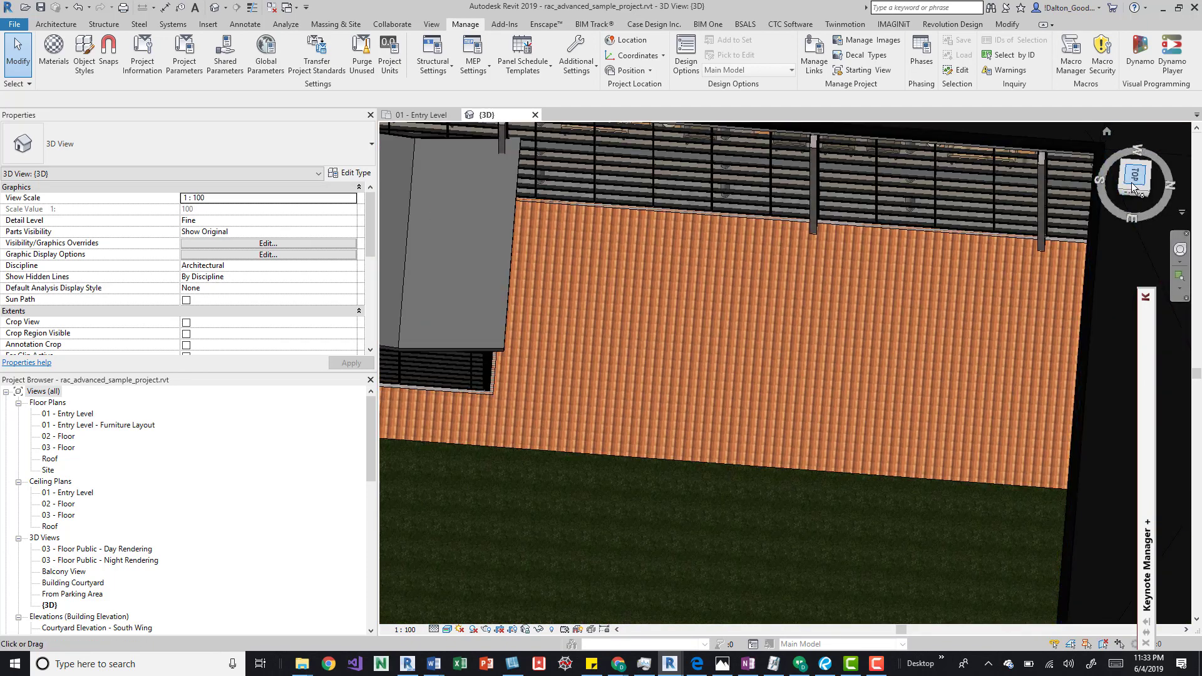
Orient the 3D view to the top over the timber floor and set the visual style to Shaded
mouse_move(845, 330)
middle_mouse_down("shift")
mouse_move(857, 332)
mouse_move(836, 336)
middle_mouse_up("shift")
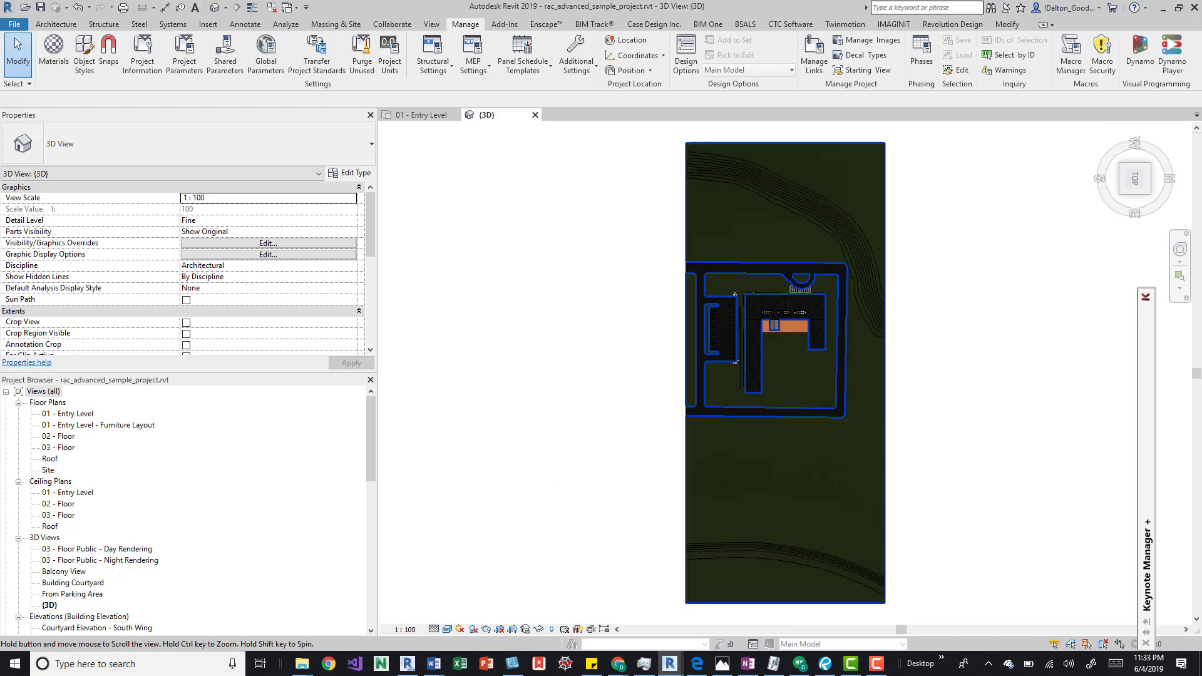
scroll(790, 321, "up", 5)
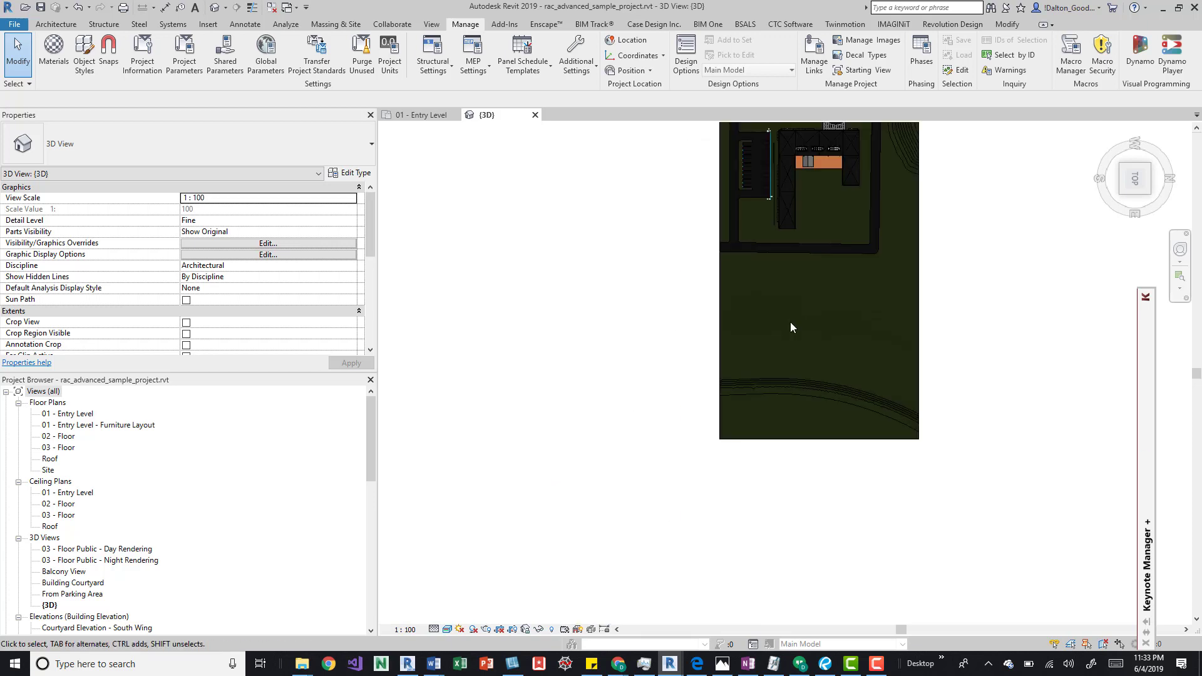
middle_click_drag(817, 288, 683, 479)
scroll(682, 479, "down", 4)
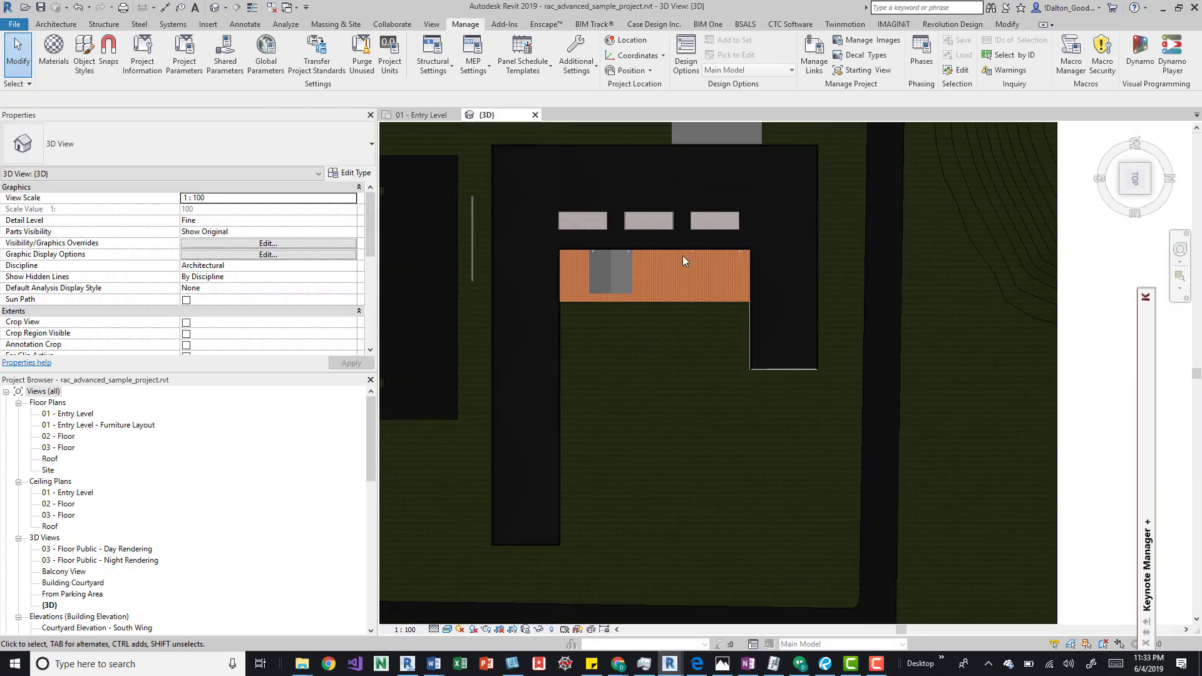
scroll(692, 258, "up", 5)
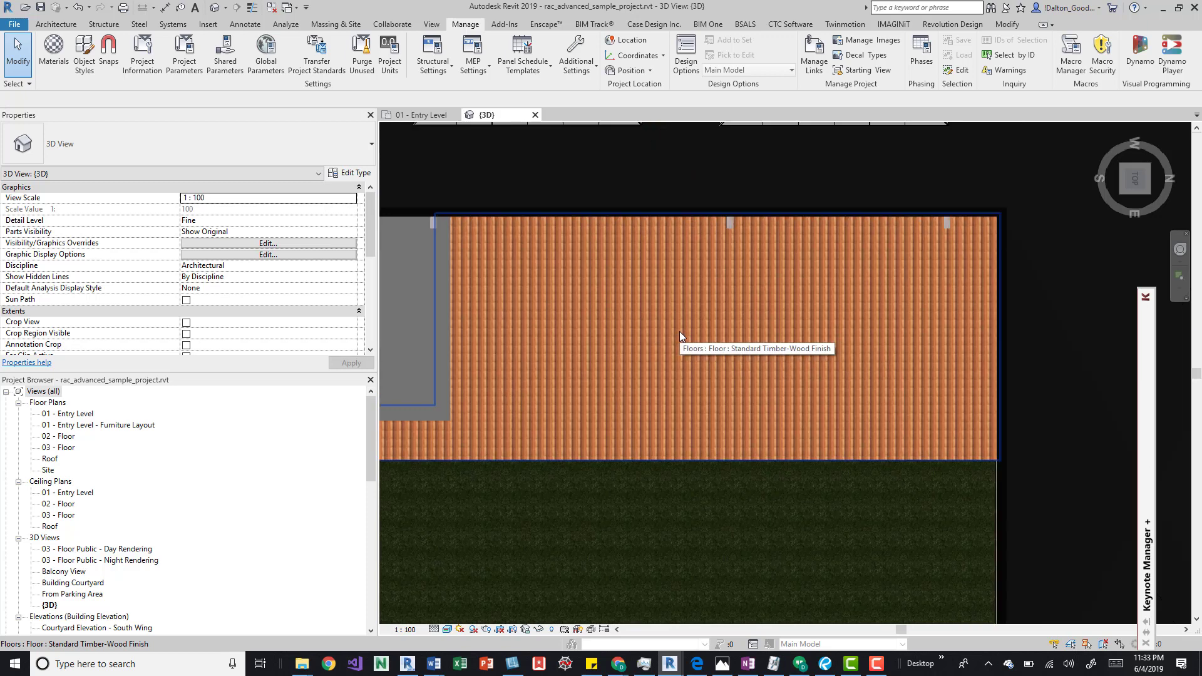
scroll(679, 331, "up", 4)
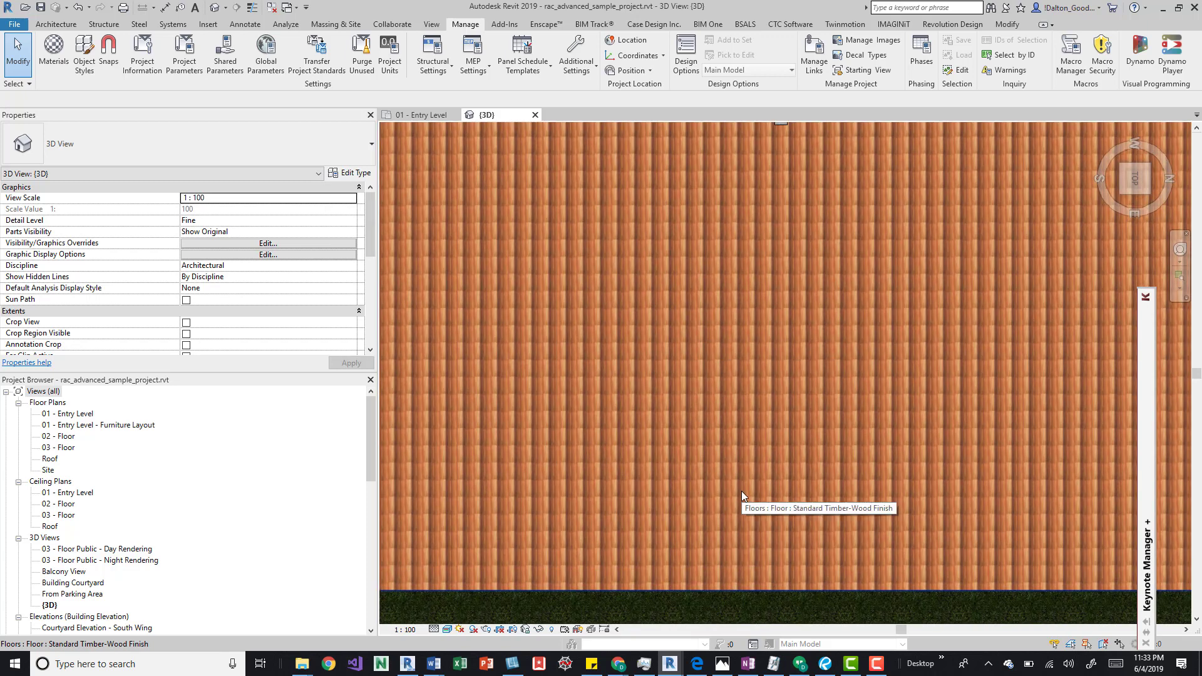
middle_click_drag(741, 490, 715, 469)
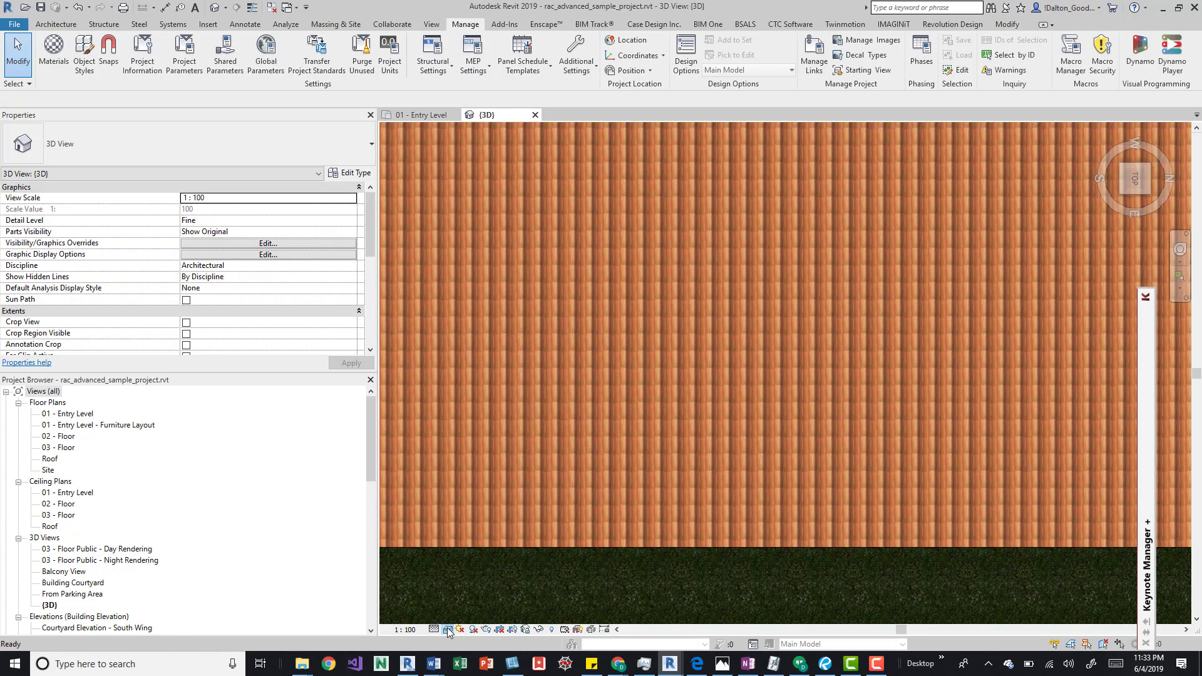
left_click(449, 629)
left_click(471, 579)
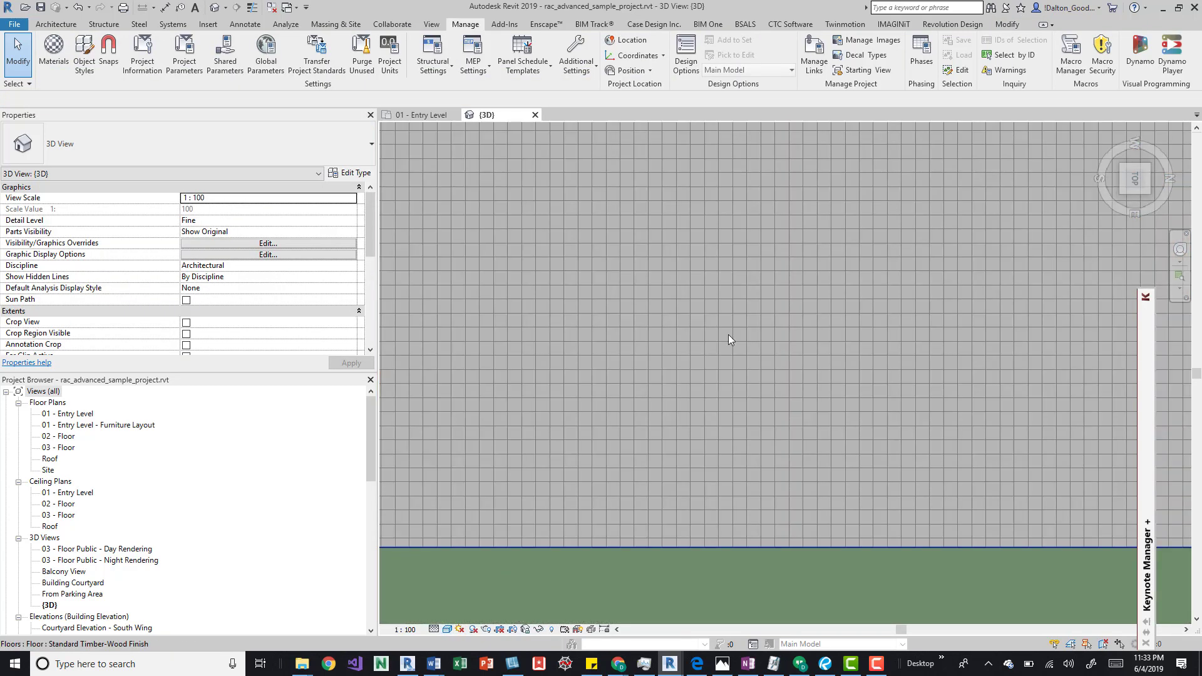
key("Tab")
left_click(706, 400)
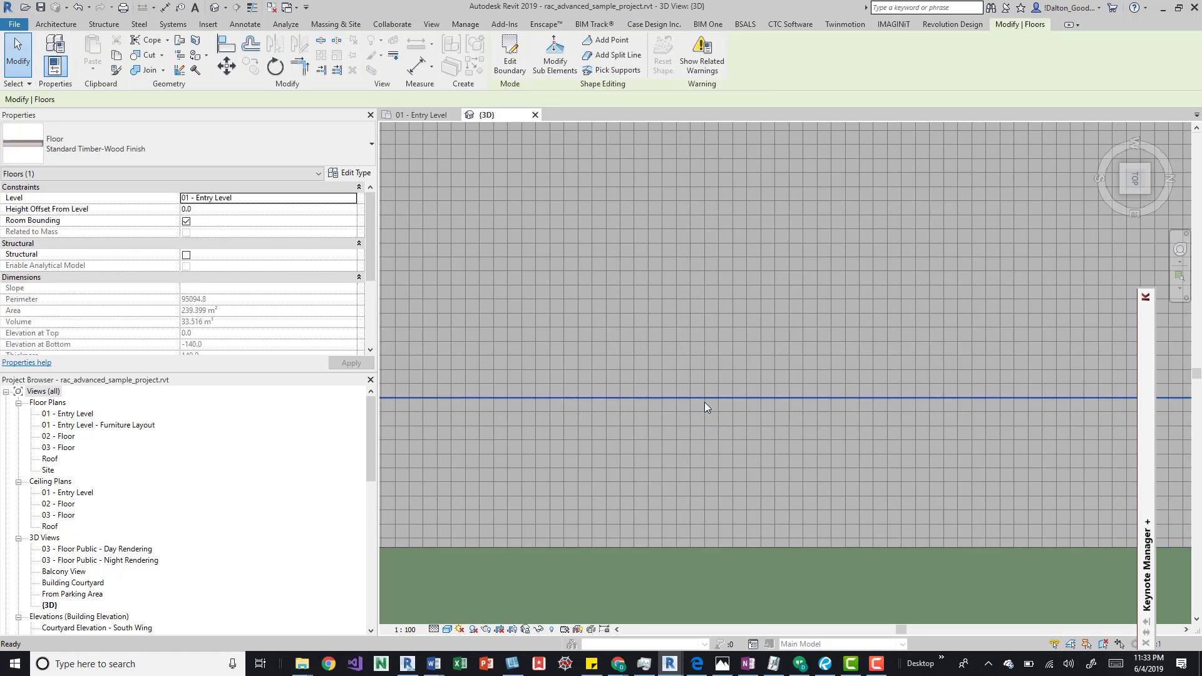
key("m")
key("v")
left_click(704, 397)
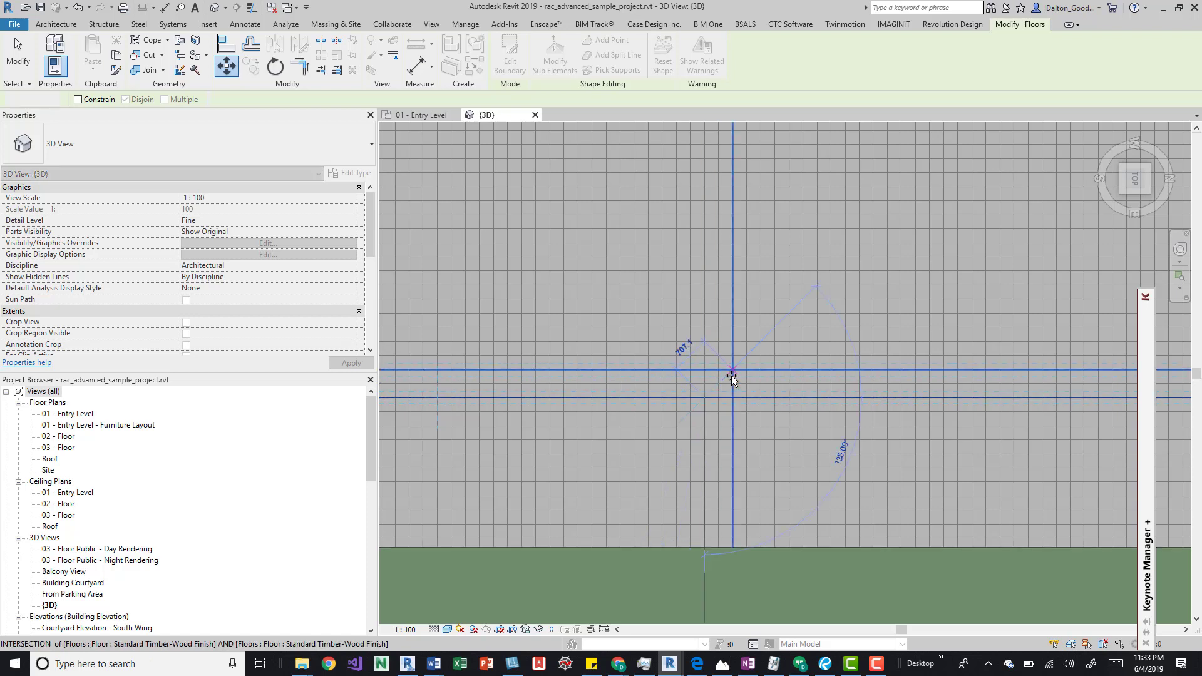
key("Escape")
key("Escape")
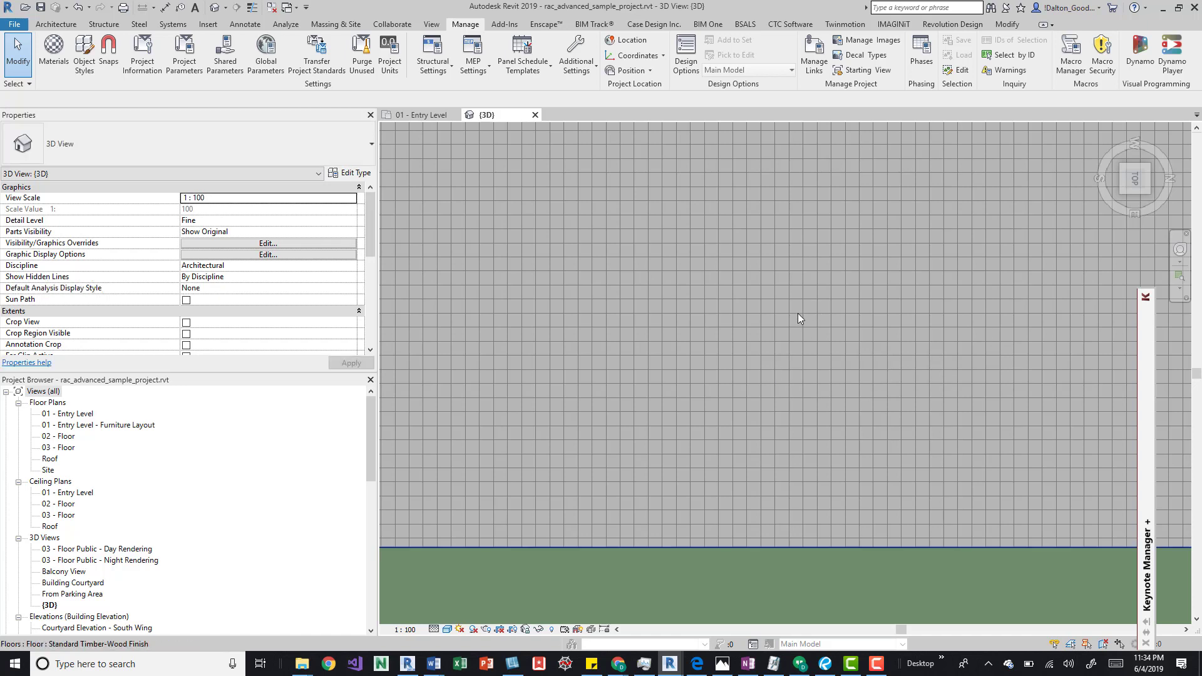
left_click(764, 356)
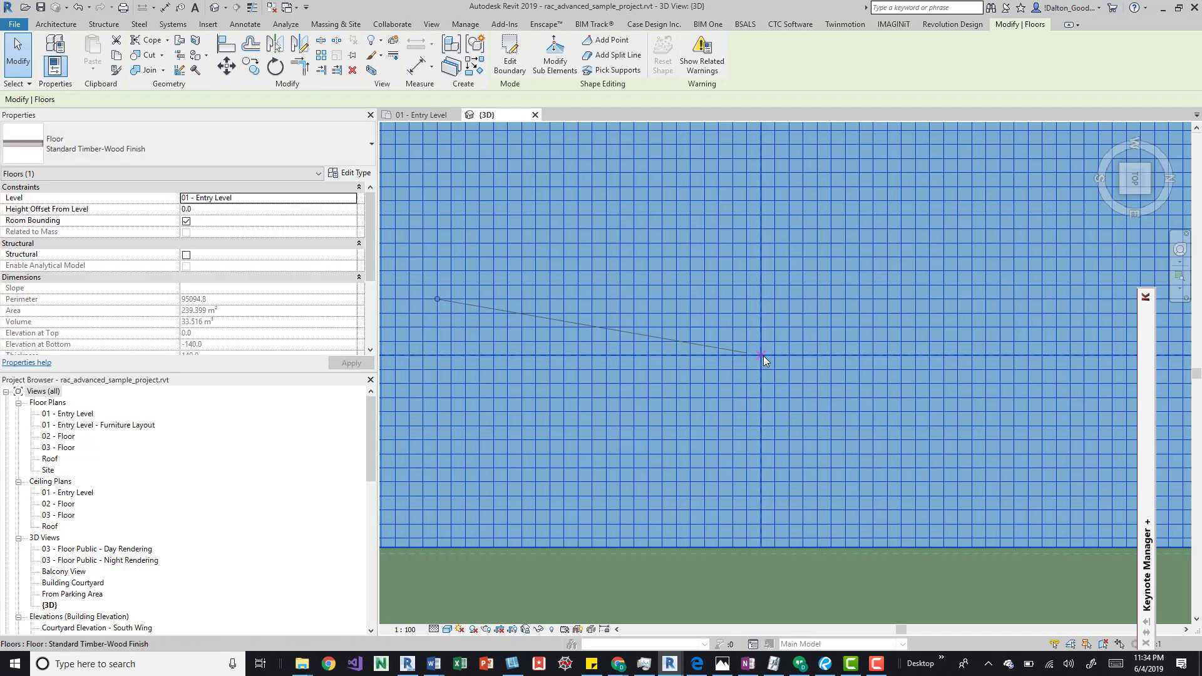
key("Escape")
key("Escape")
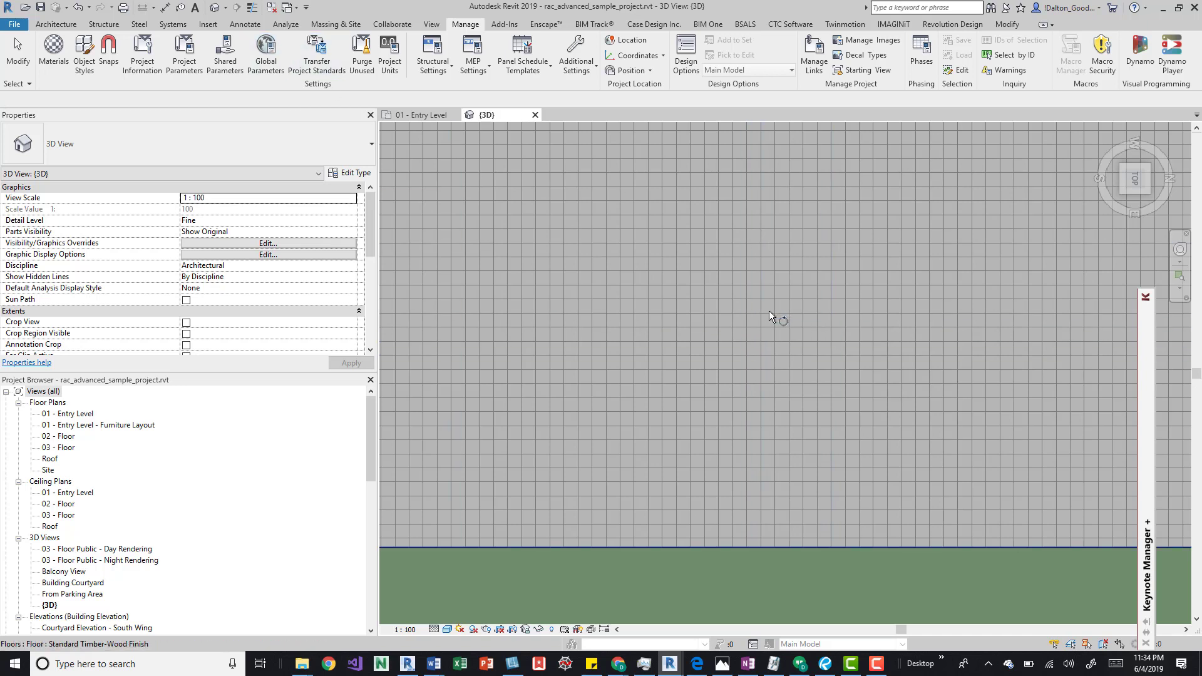
Try rotating the entire Standard Timber-Wood Finish floor by 90° and undo the rotation
left_click(1007, 24)
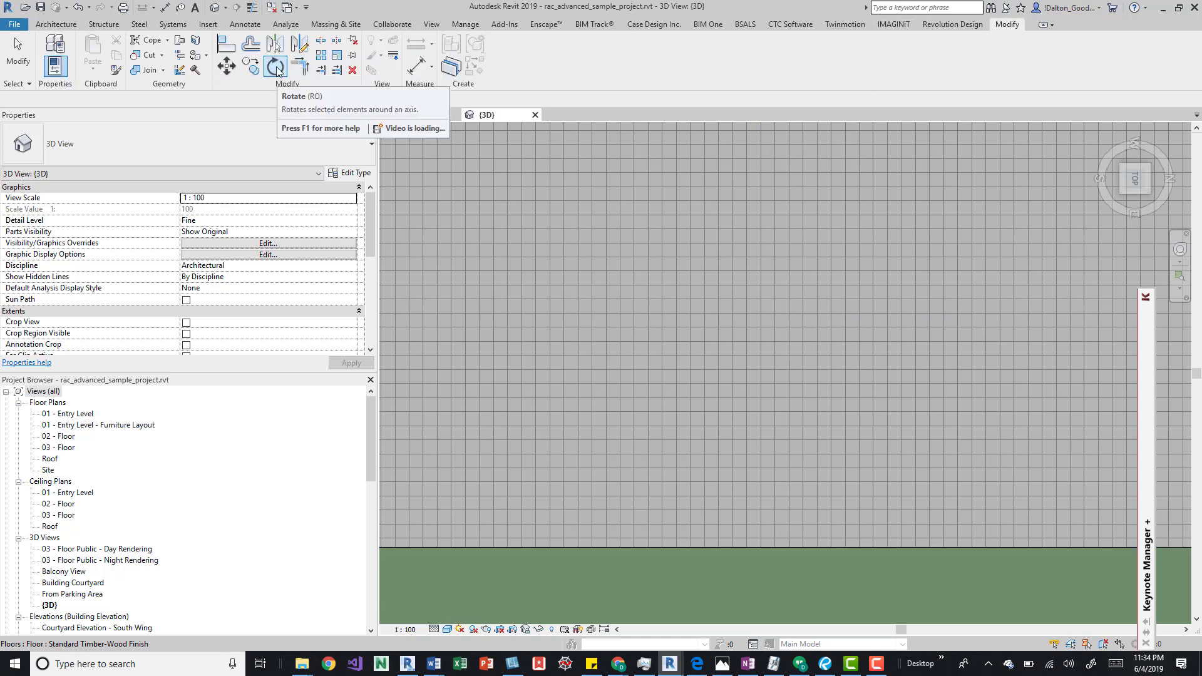
left_click(276, 68)
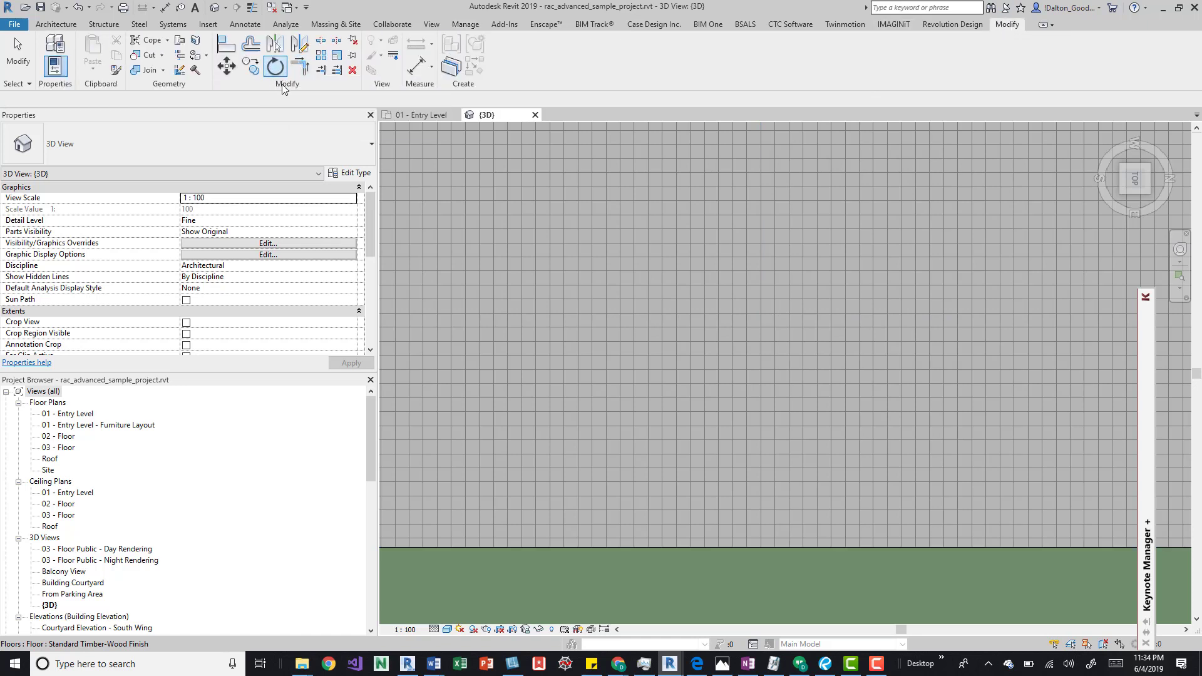
left_click(701, 339)
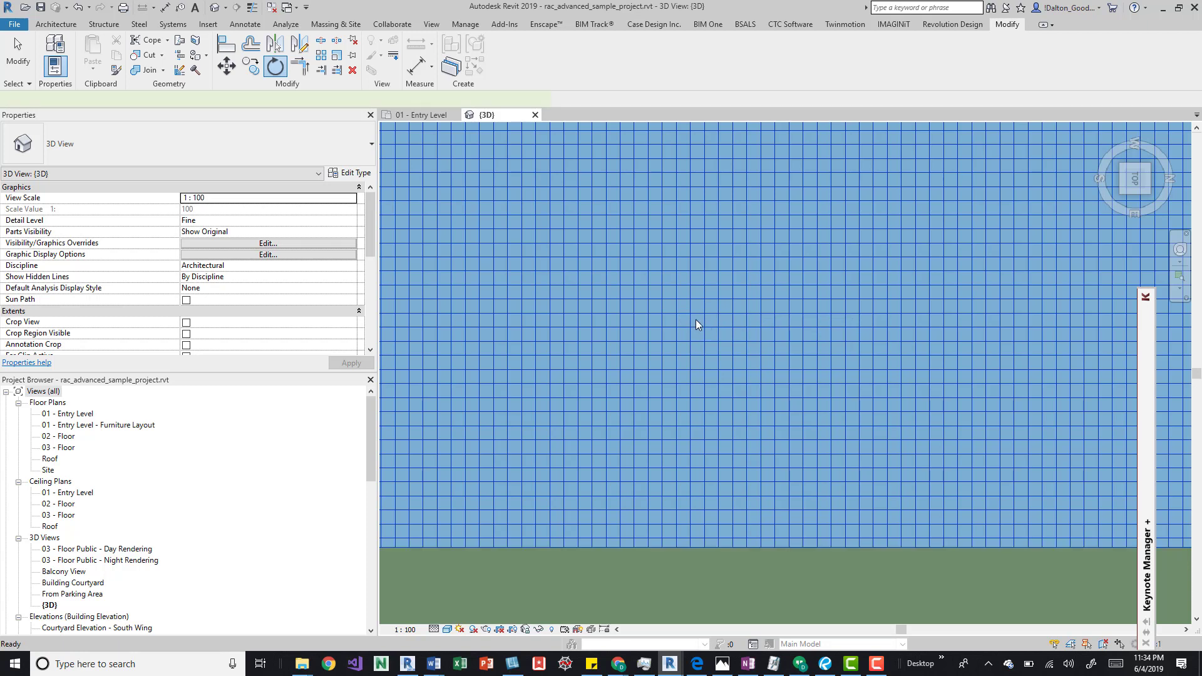
key("Return")
left_click(711, 304)
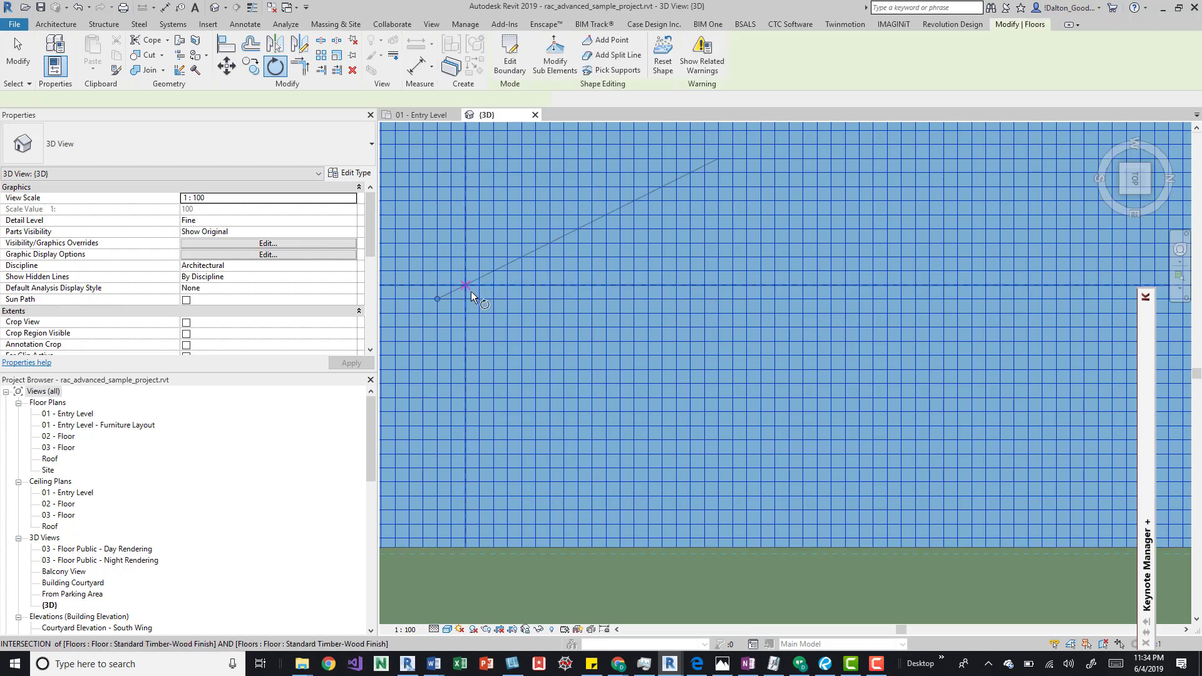
left_click(535, 299)
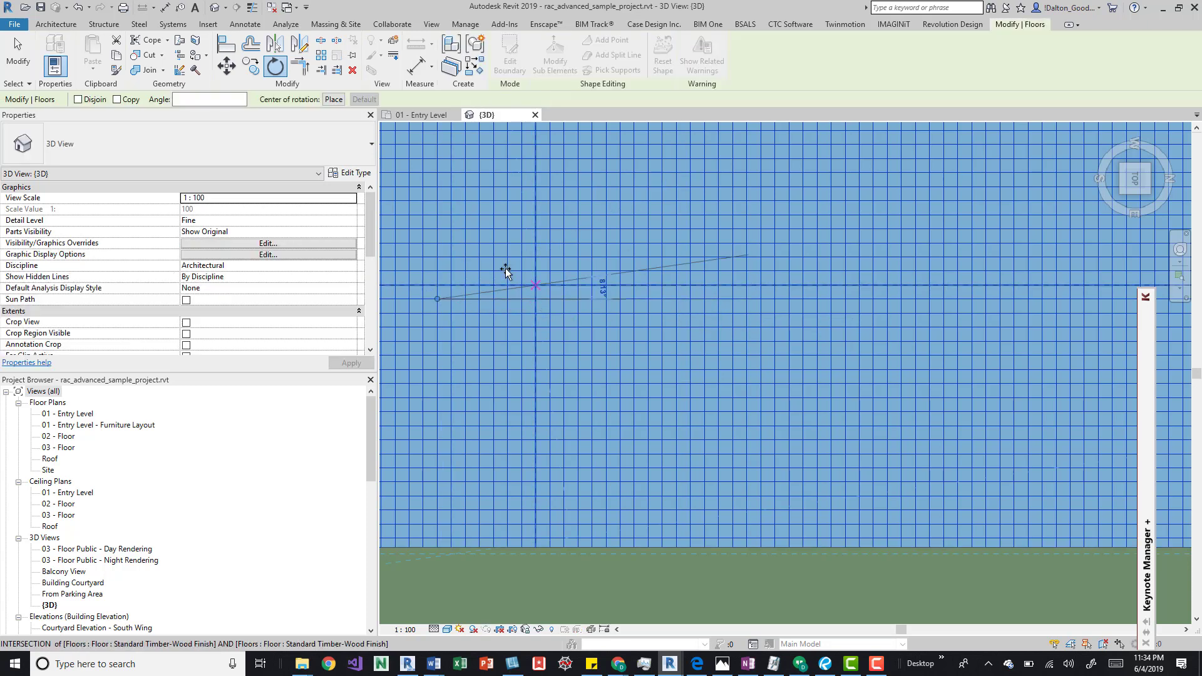
type("90")
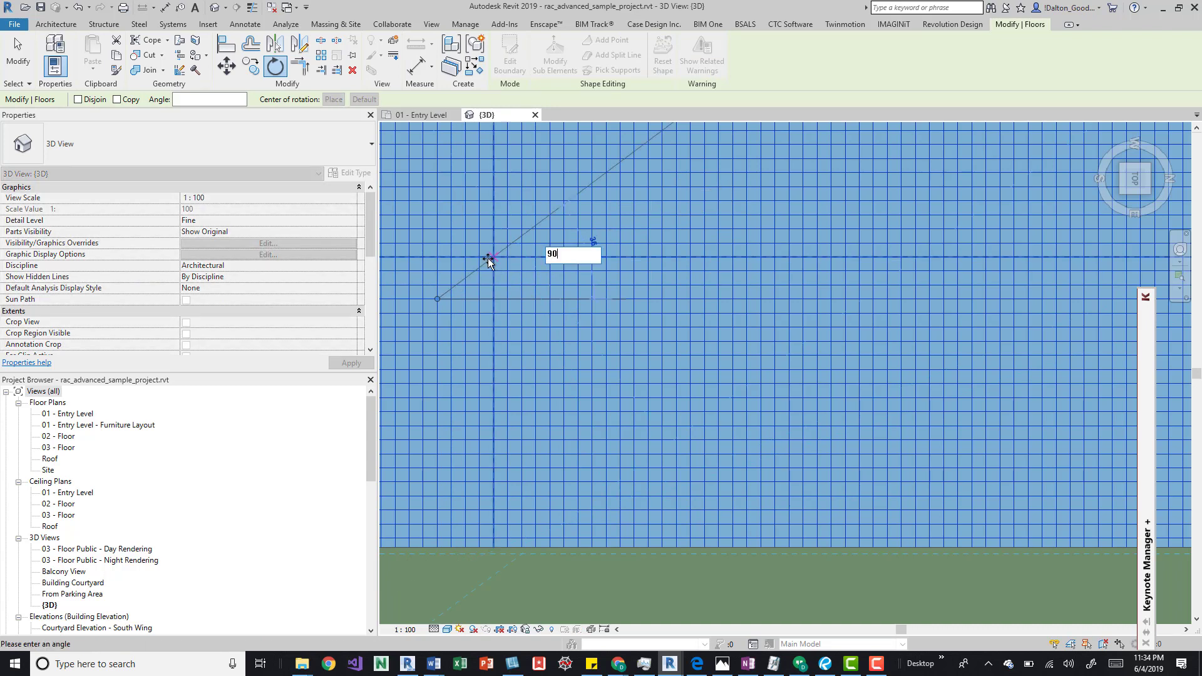
key("Return")
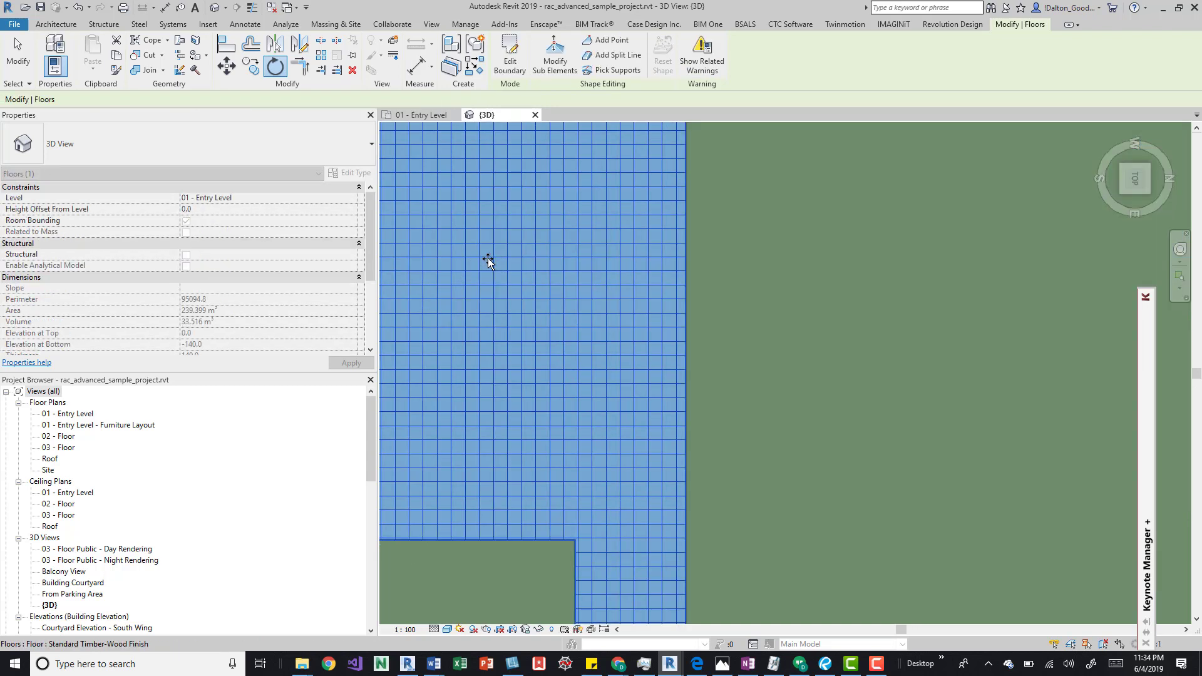
scroll(657, 333, "down", 3)
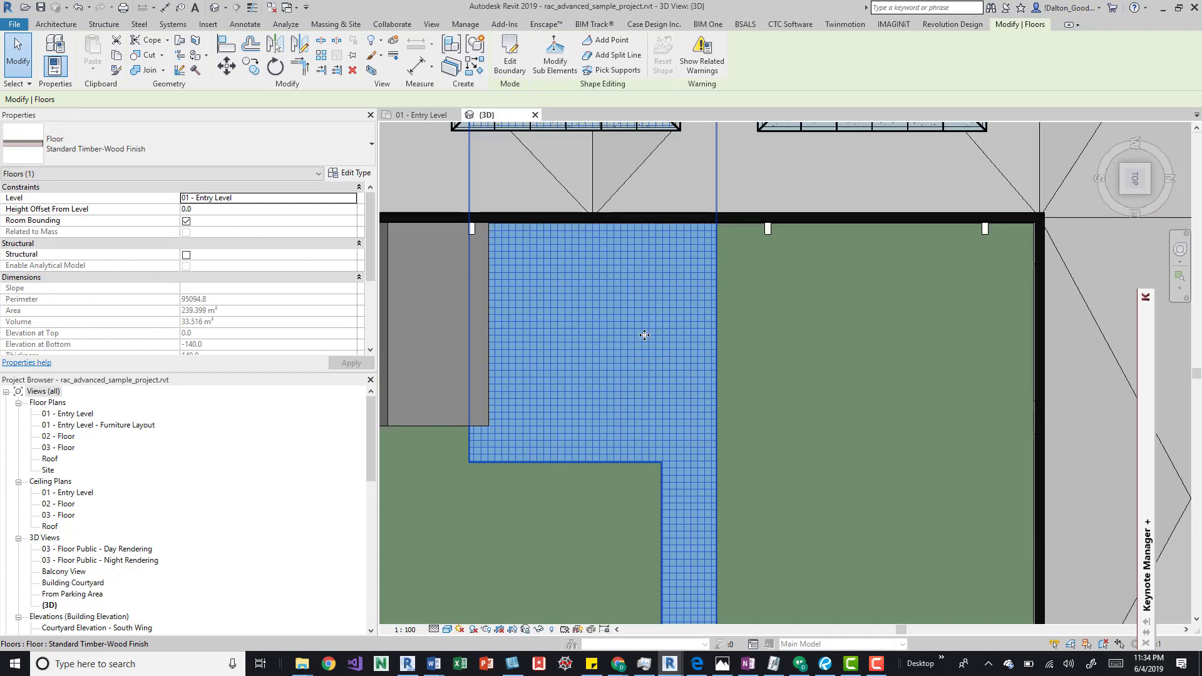
key("Escape")
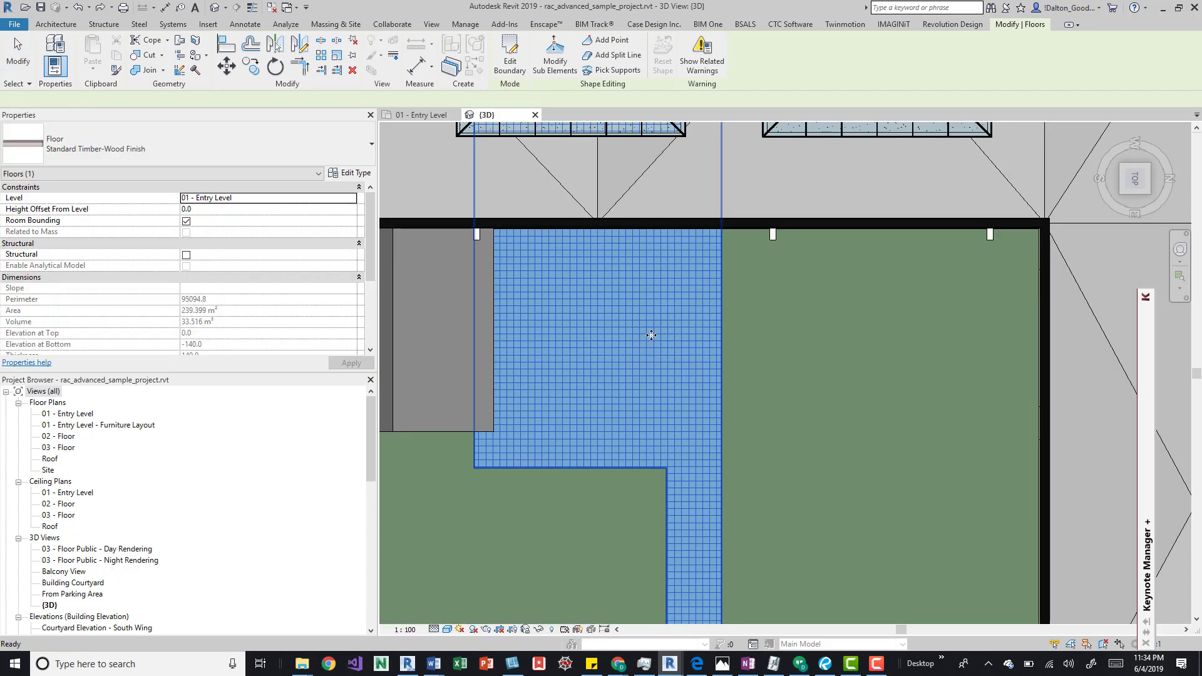
scroll(651, 337, "up", 5)
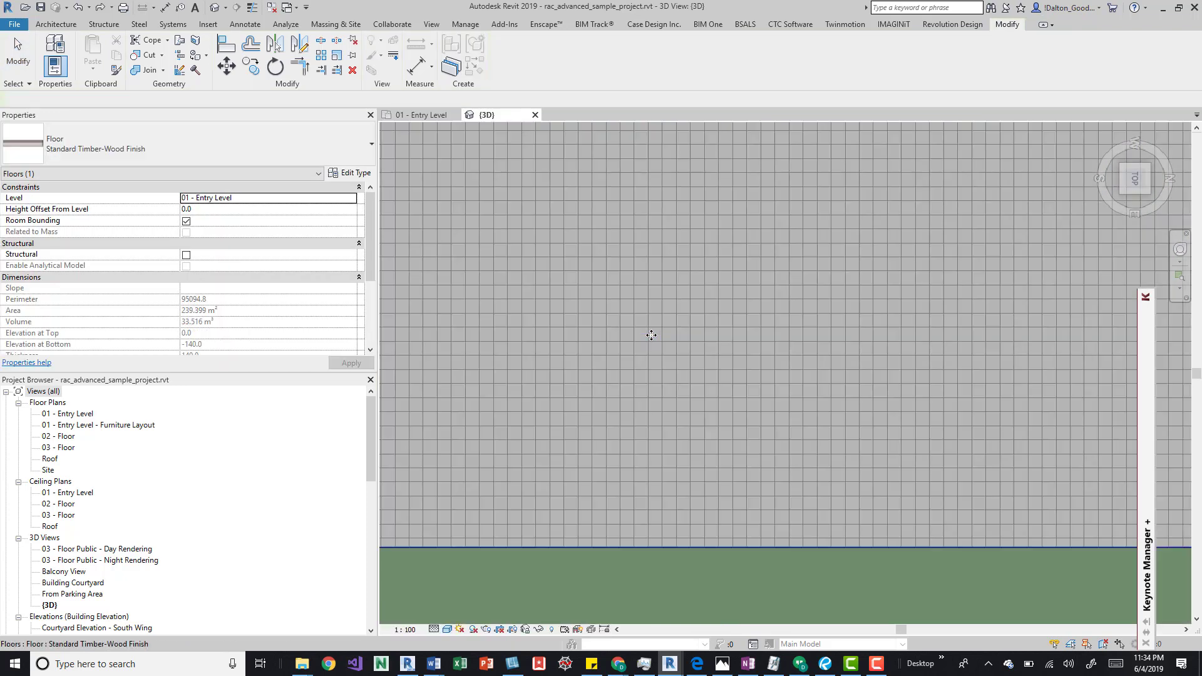
Rotate a single horizontal line of the timber floor's model surface pattern by 90° to turn the texture direction
left_click(659, 286)
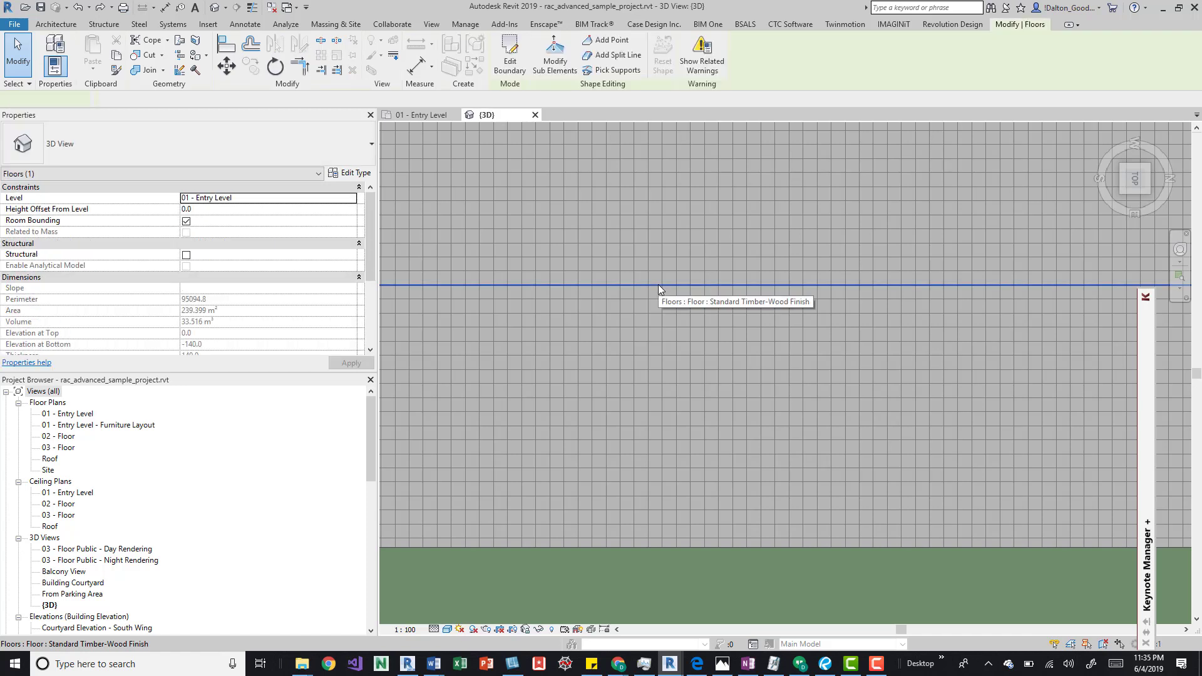
key("r")
key("o")
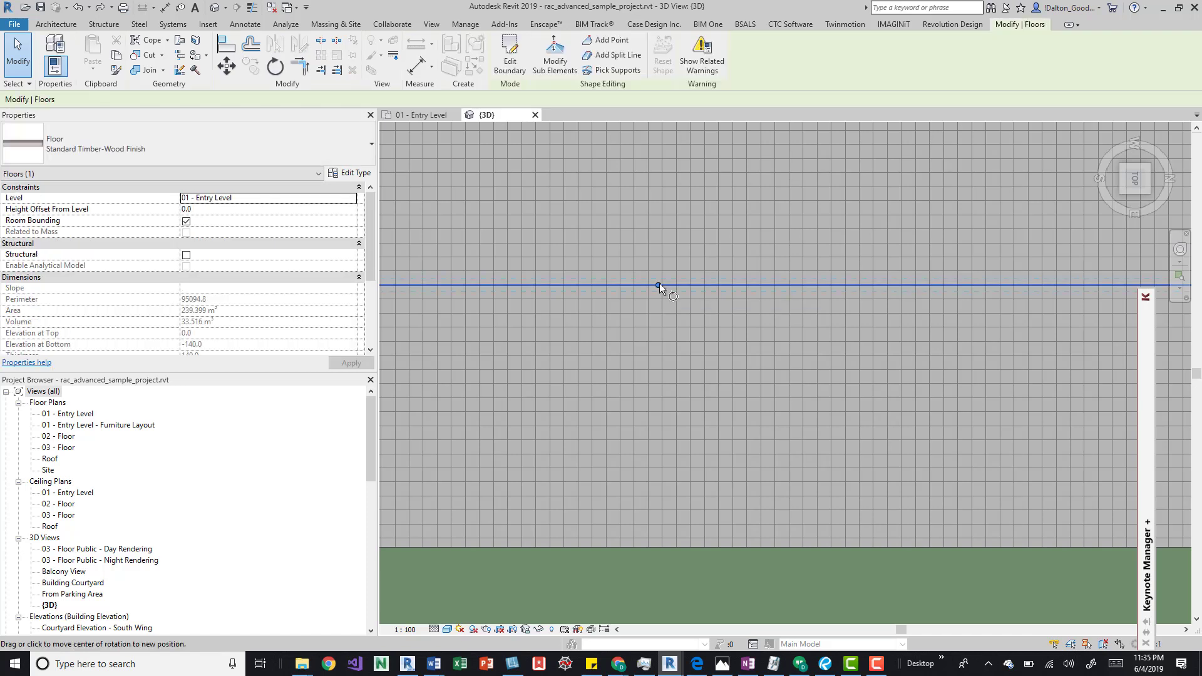
left_click(703, 284)
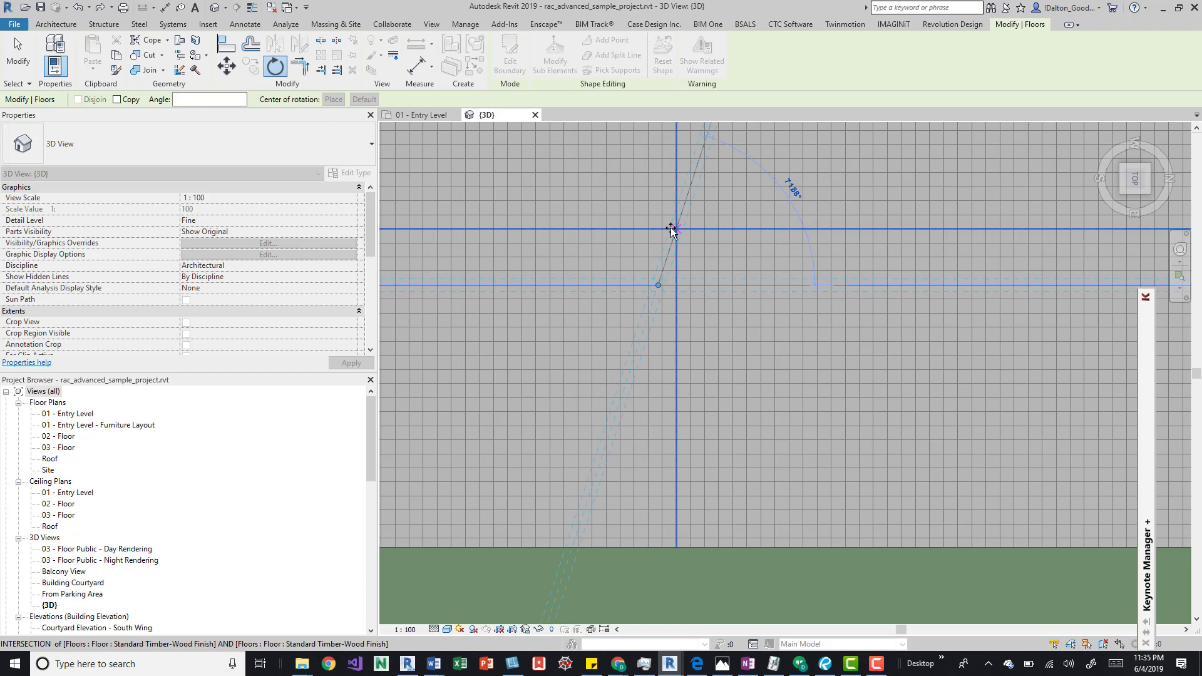
type("90")
key("Return")
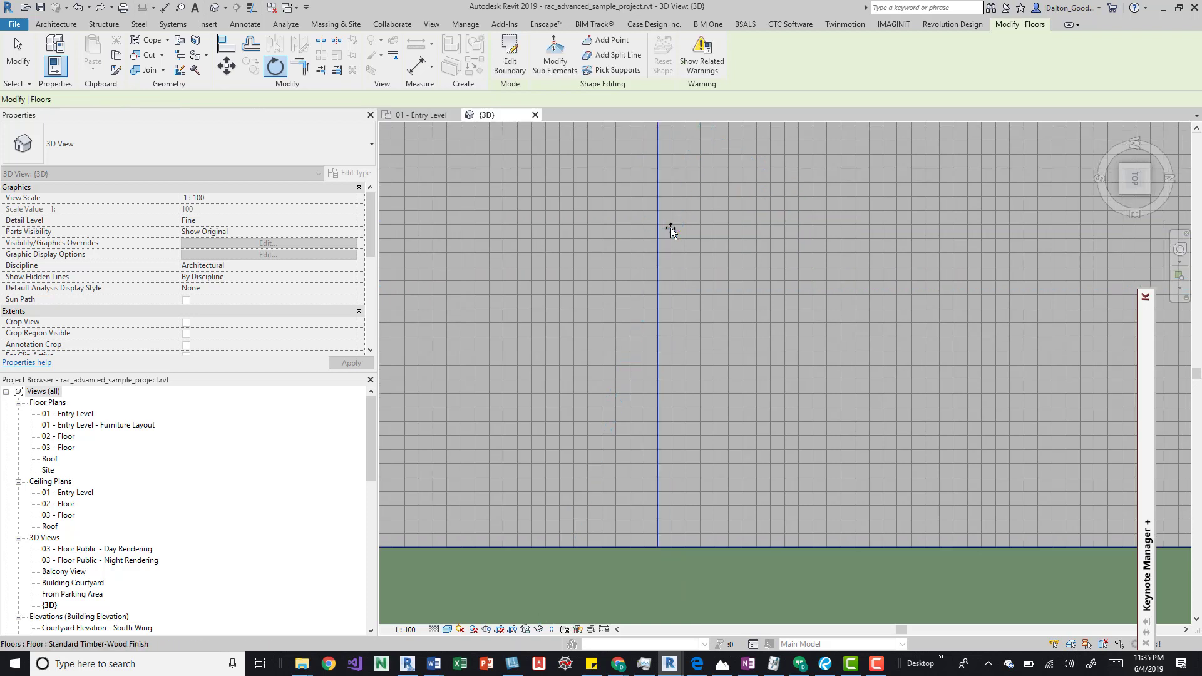
key("Escape")
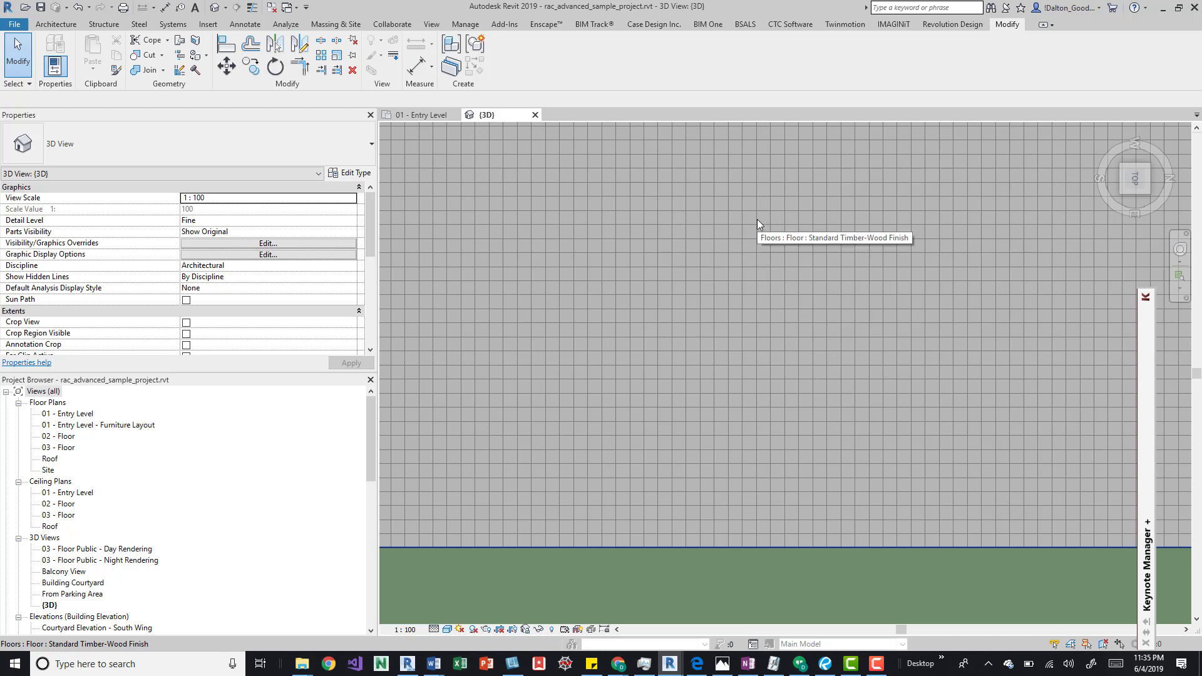
Set the 3D view's visual style to Realistic with the timber floor's edge in view
middle_click_drag(834, 510, 809, 493)
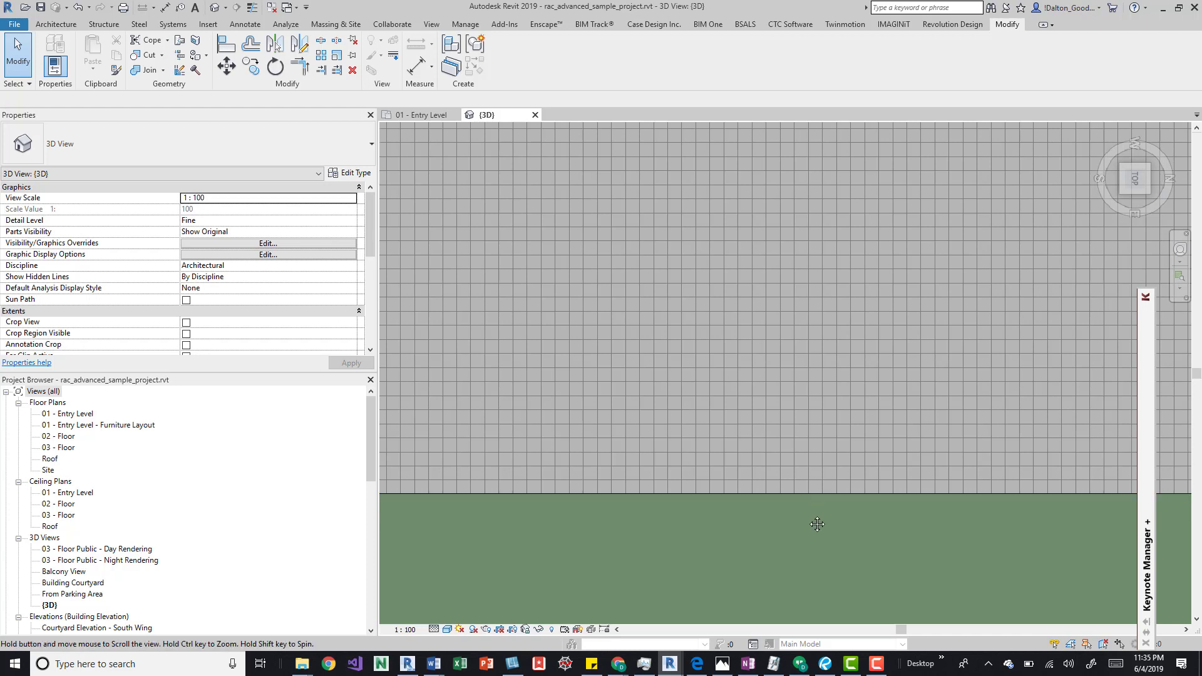
scroll(792, 543, "down", 1)
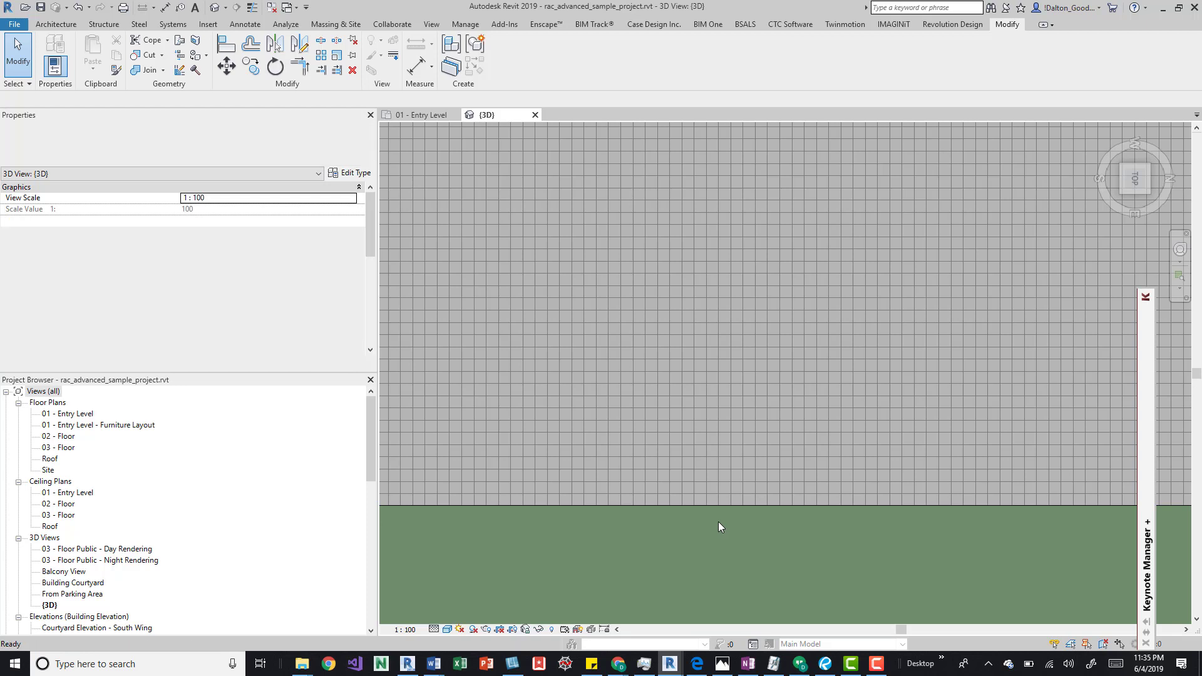
left_click(448, 630)
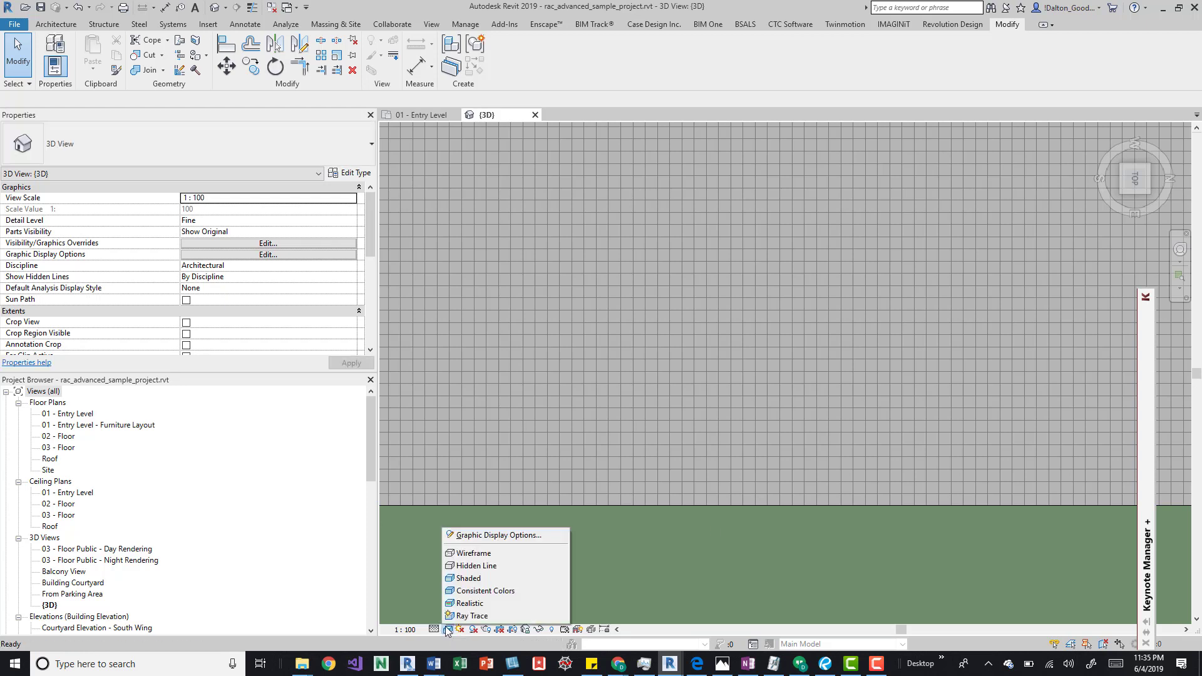
left_click(471, 604)
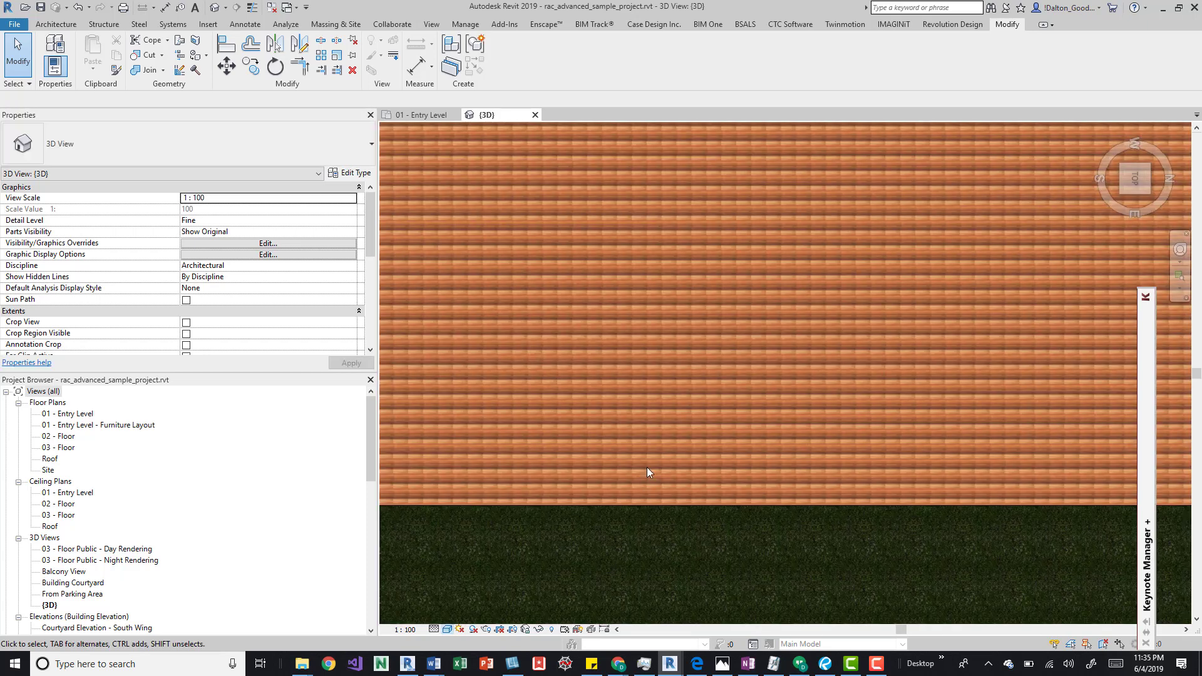
Examine the timber floor's rotated wood plank texture in the Realistic top view, both close up and across the whole floor
scroll(692, 439, "up", 3)
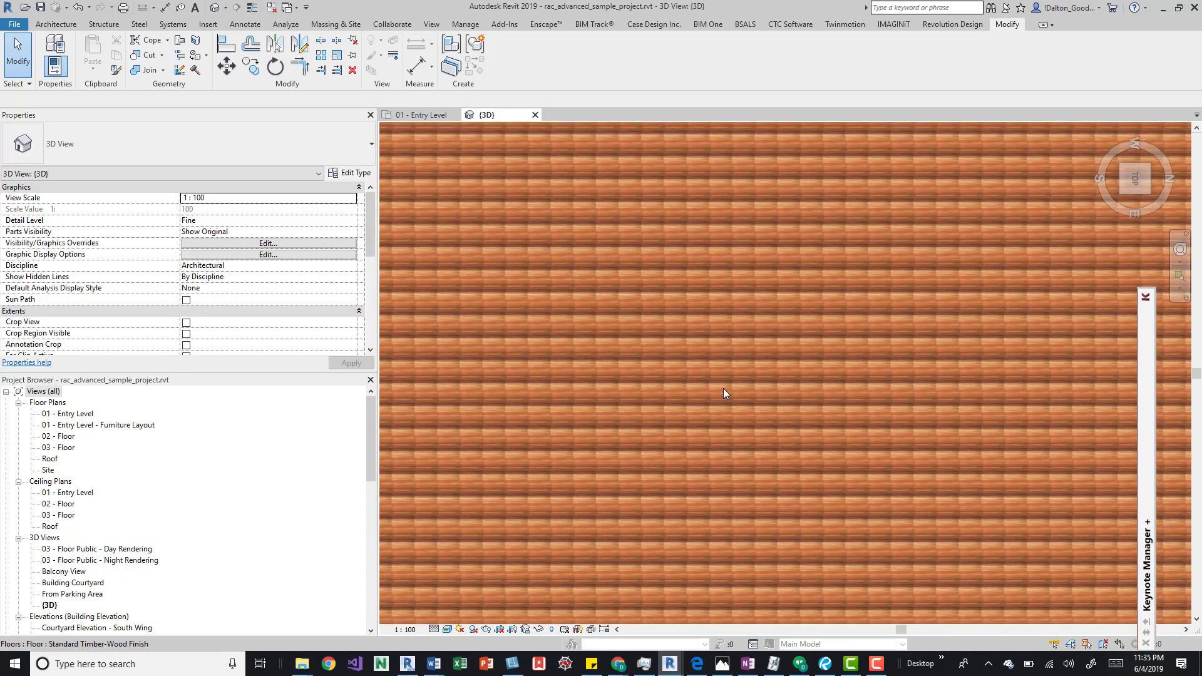
scroll(674, 348, "up", 2)
scroll(703, 360, "up", 6)
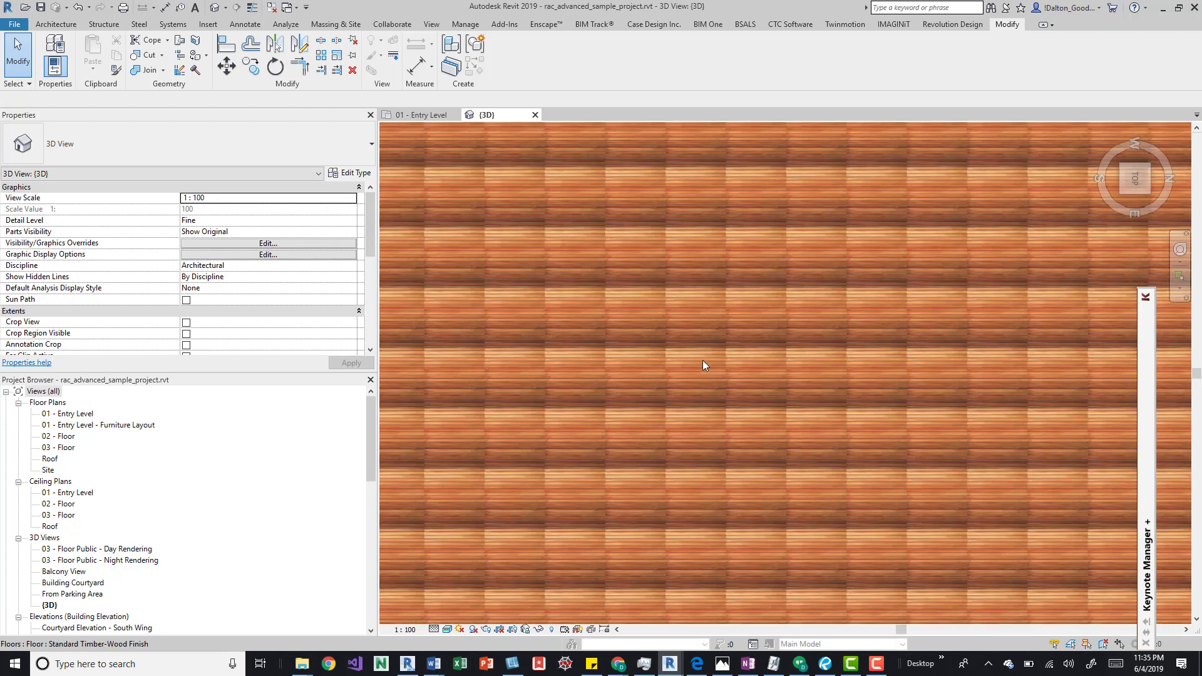
scroll(713, 347, "down", 3)
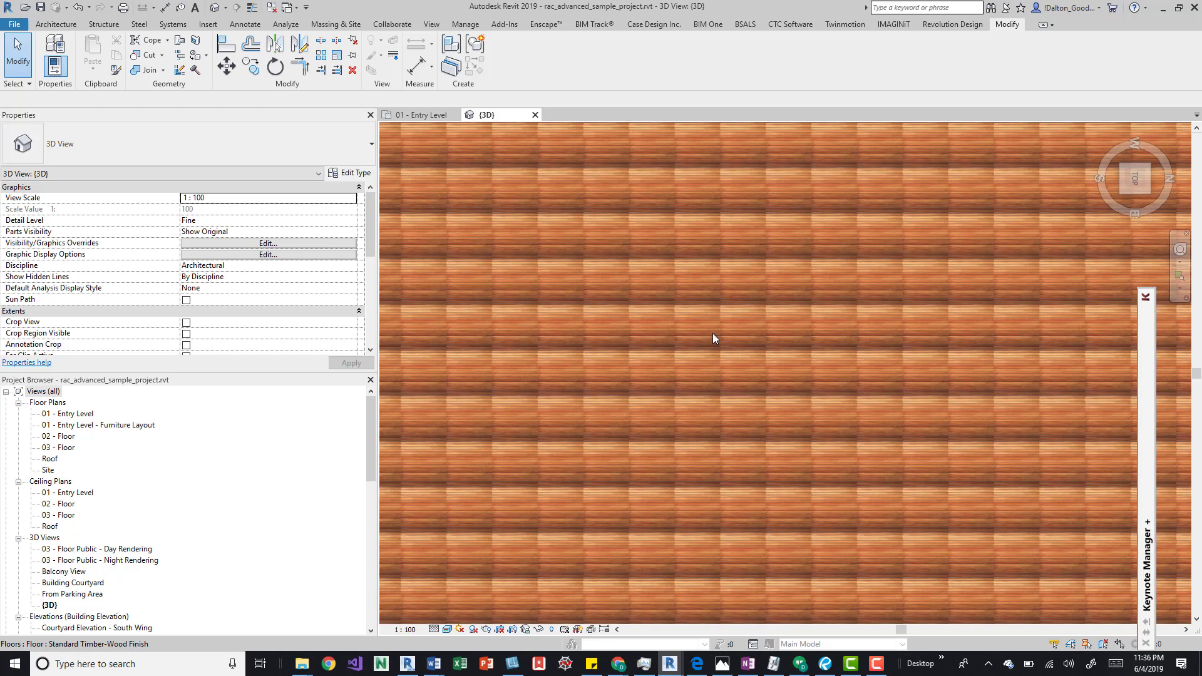
scroll(720, 346, "down", 1)
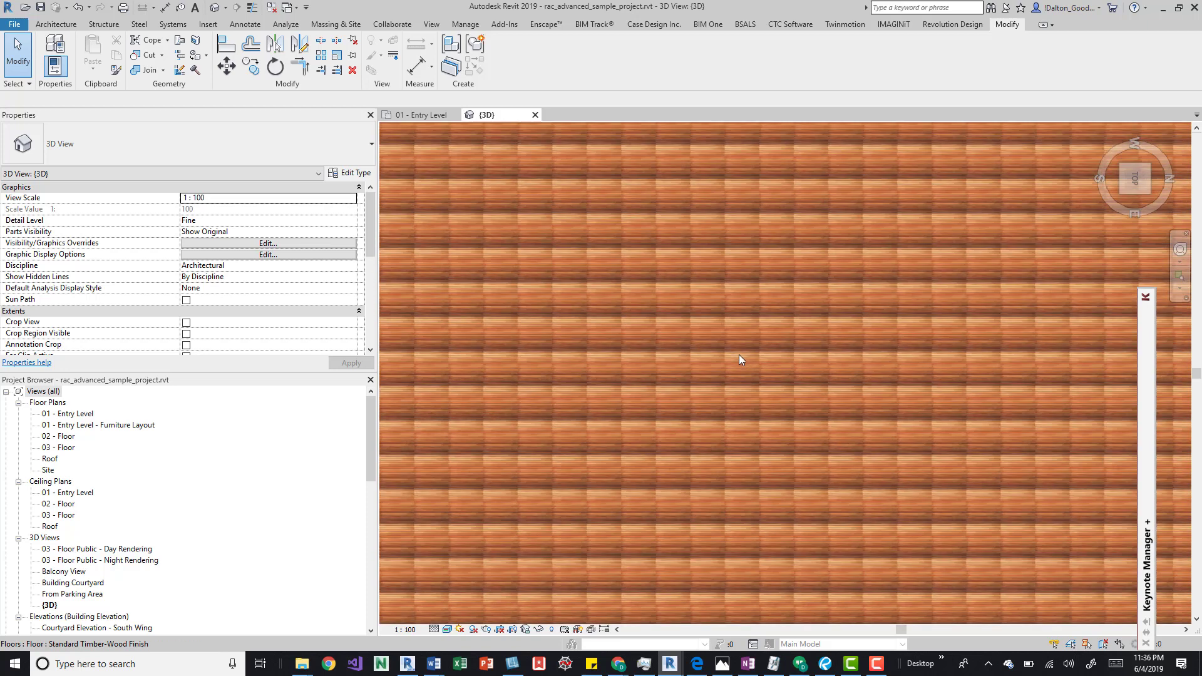
scroll(742, 346, "down", 2)
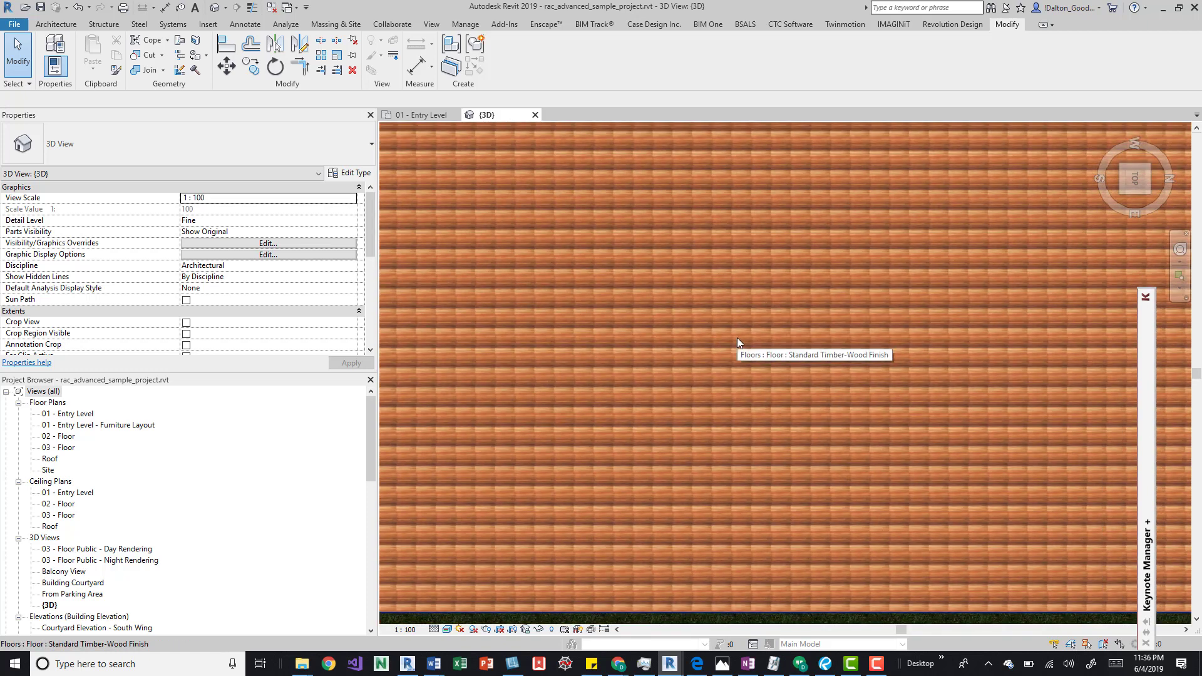
scroll(753, 386, "down", 3)
scroll(752, 387, "down", 1)
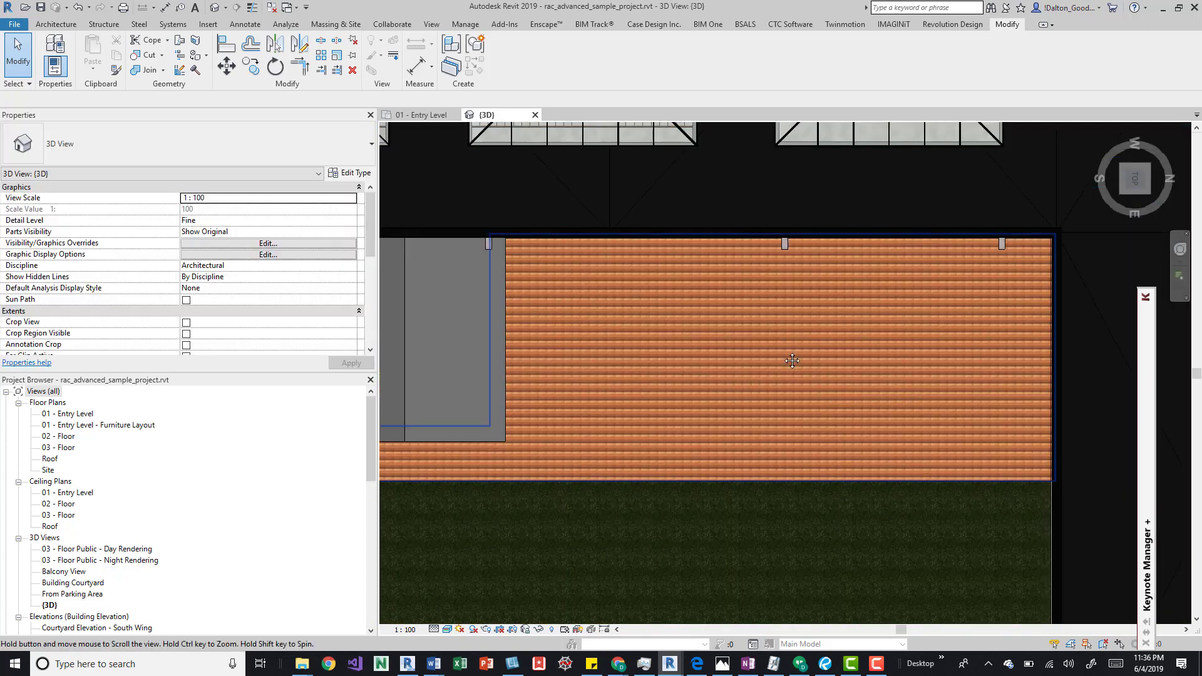
scroll(786, 353, "down", 1)
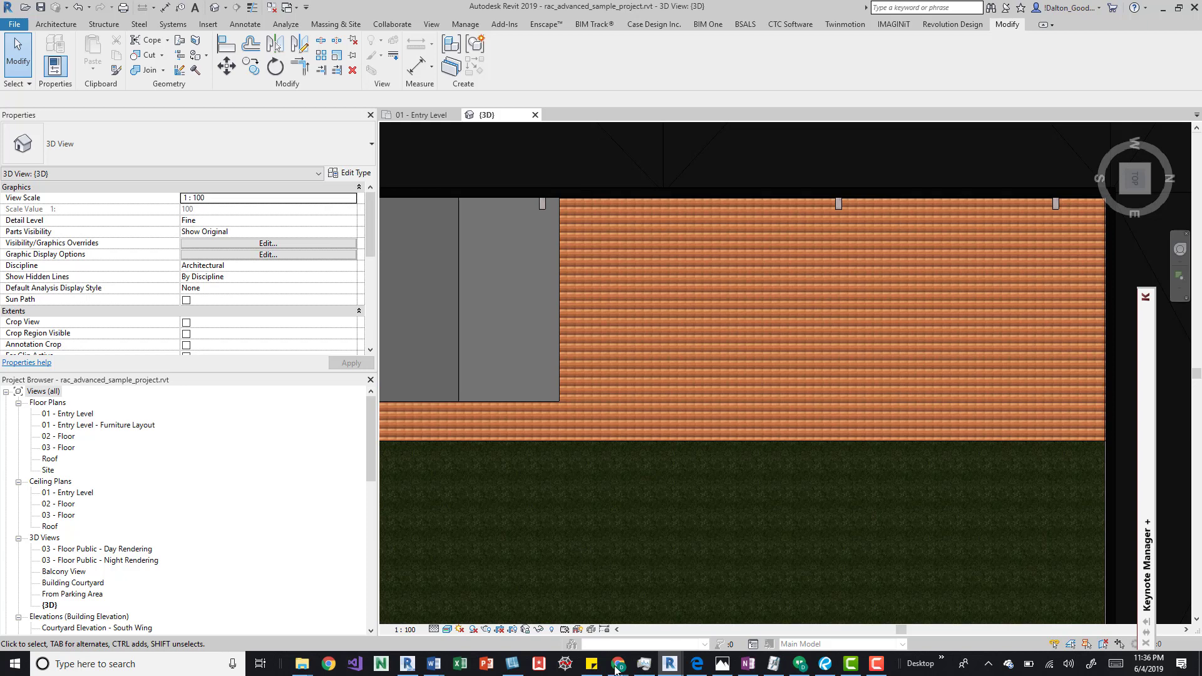
Bring up the YouTube_Vid_Ideas_BIM.docx document in Word to view its wood floor image, and return to the Revit 3D view
mouse_move(438, 669)
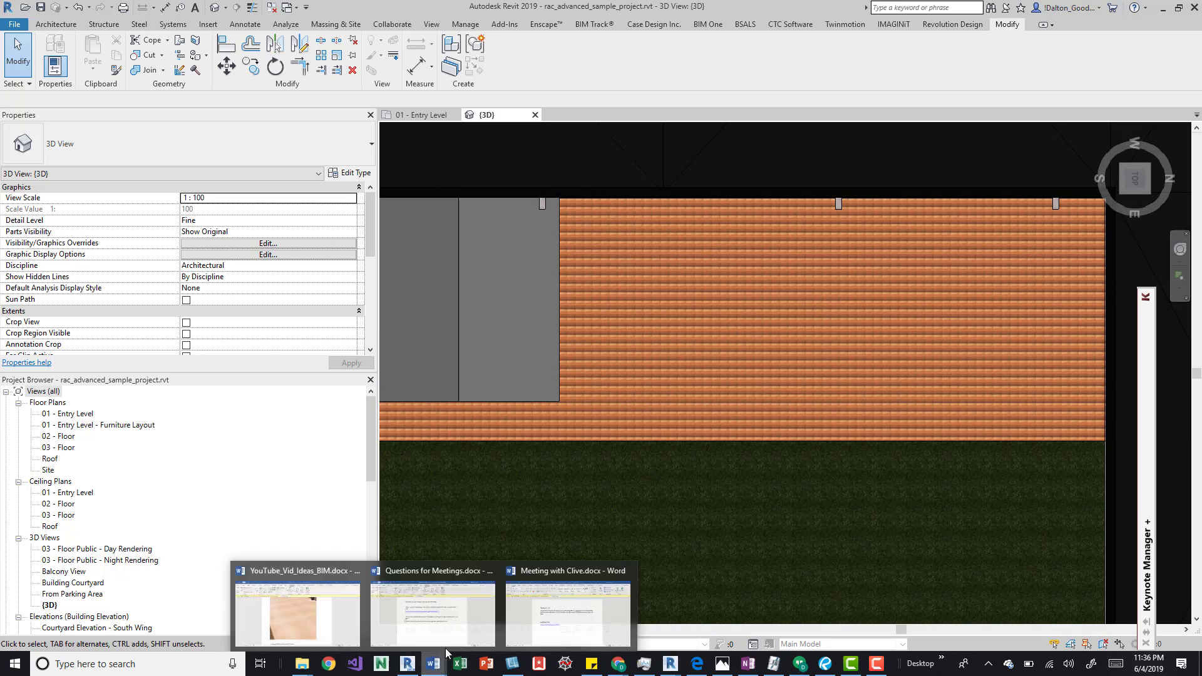
left_click(343, 602)
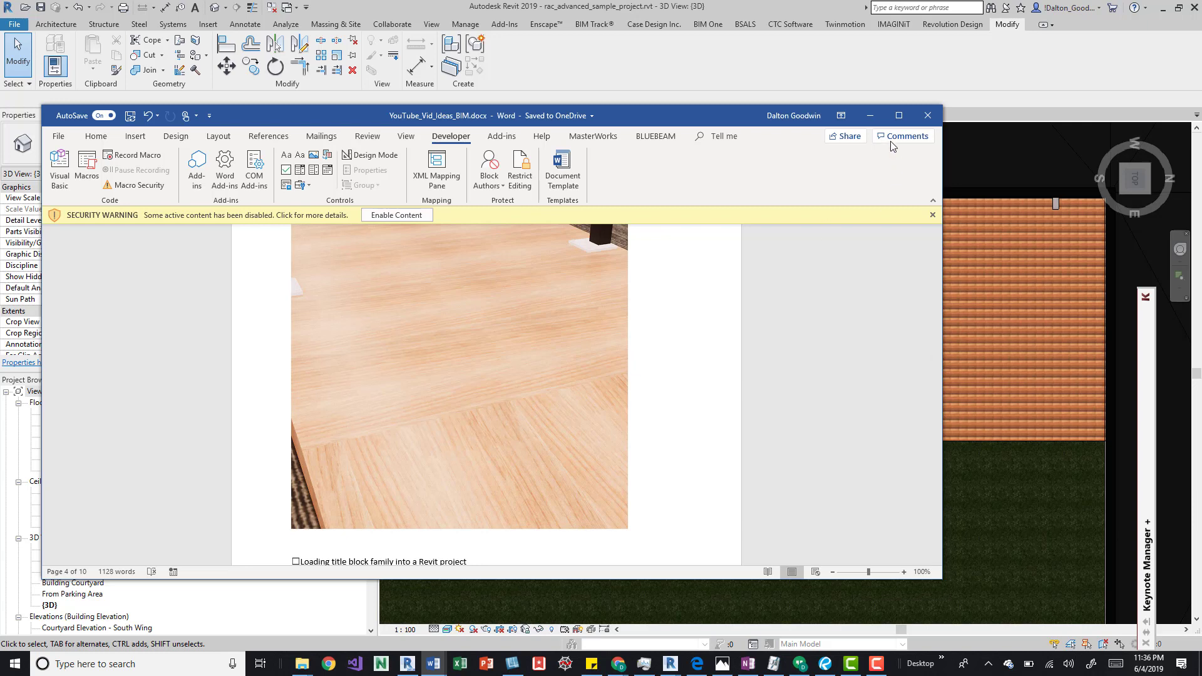
left_click(871, 114)
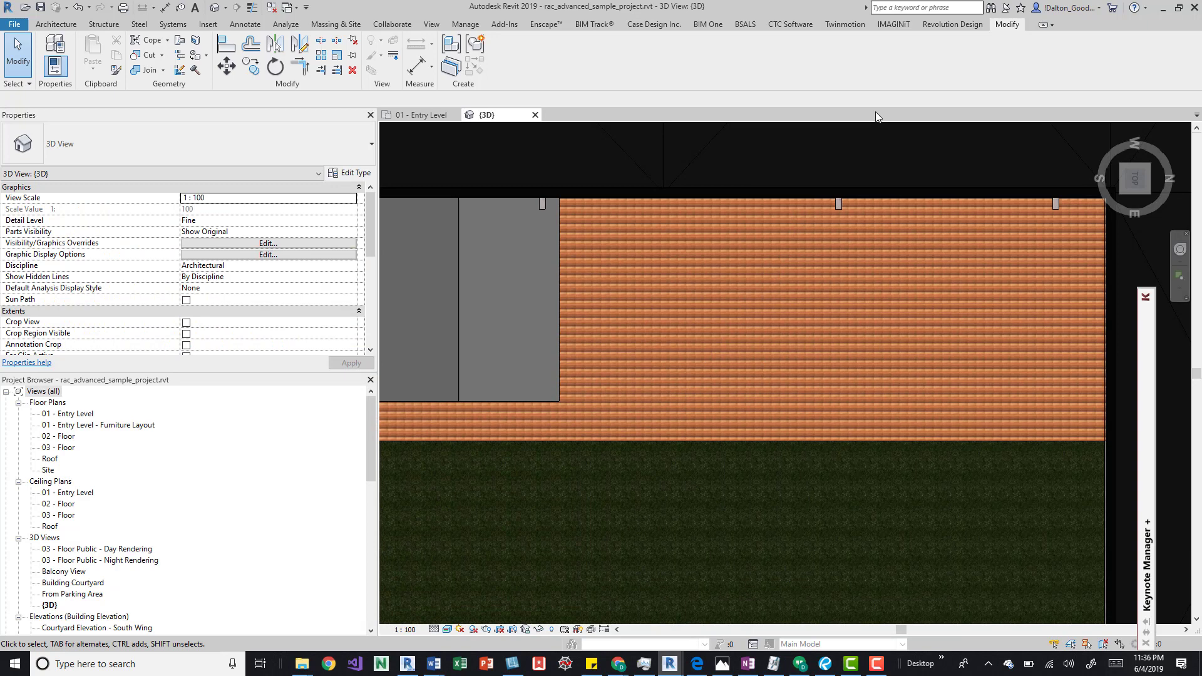